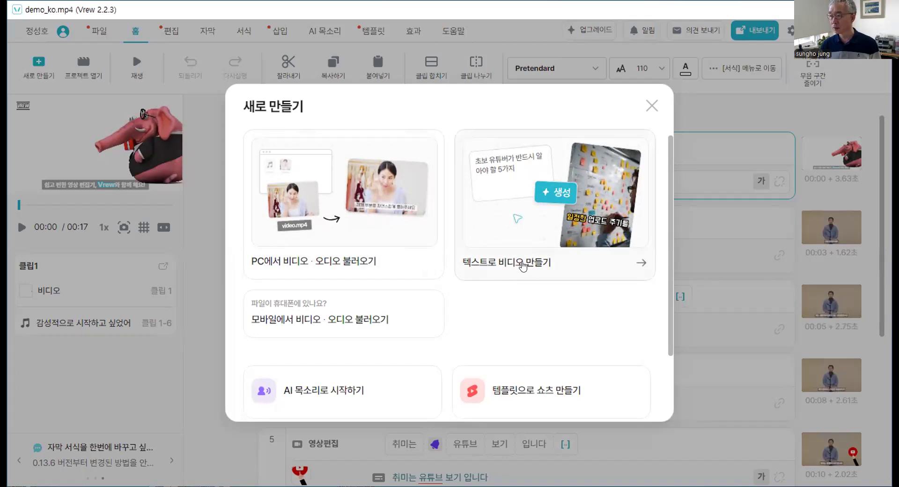
# Step: Start a new text-to-video project with the 쇼츠 9:16 aspect ratio, keeping the short, centred captions
pyautogui.click(523, 266)
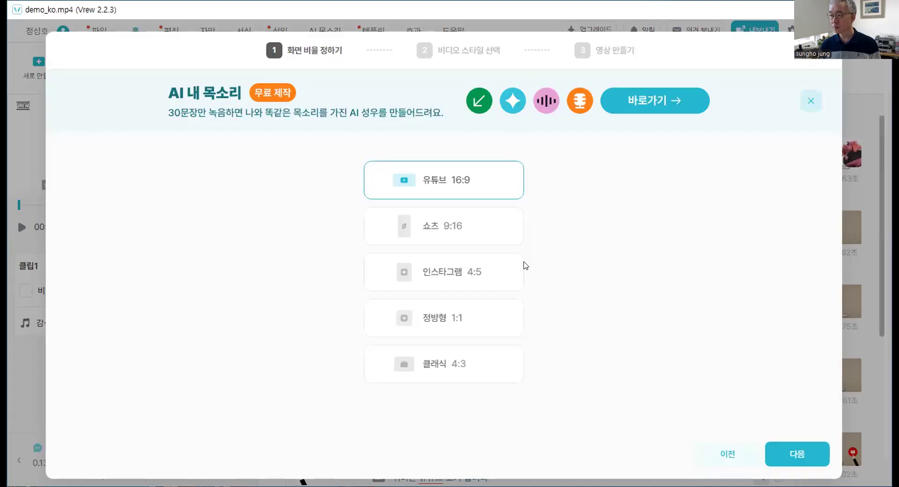
pyautogui.click(478, 230)
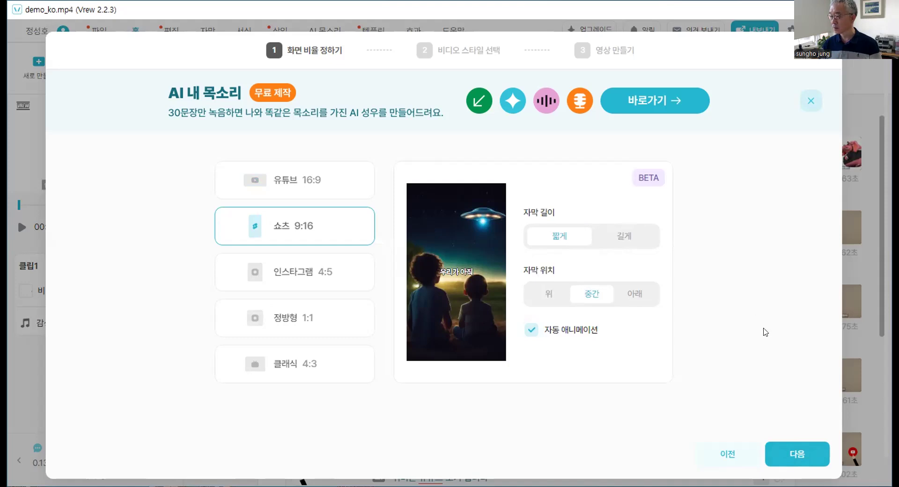
pyautogui.click(797, 457)
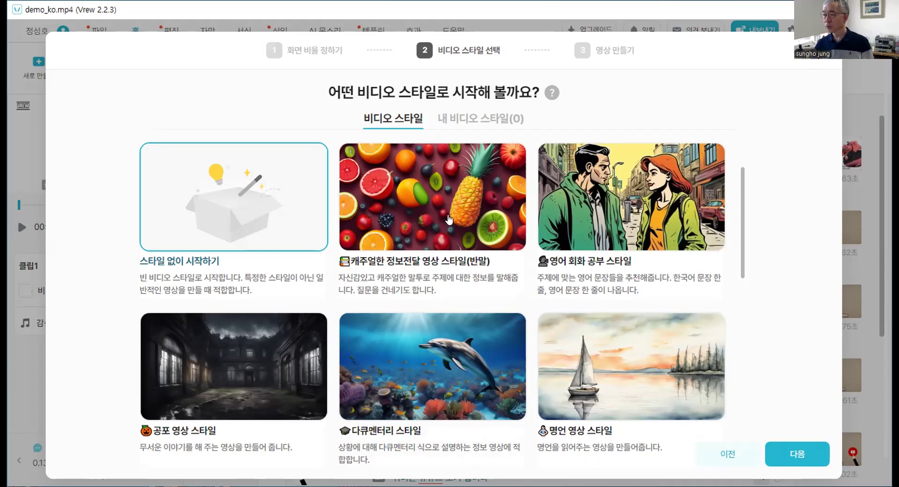
# Step: Choose the 뉴스 속보 영상 스타일 video style and continue to the video creation stage
pyautogui.scroll(-3, 483, 237)
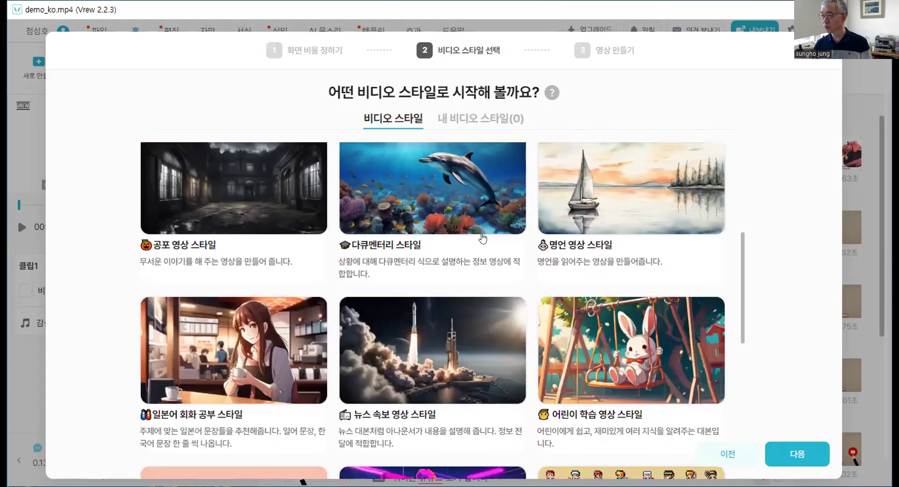
pyautogui.scroll(-3, 483, 238)
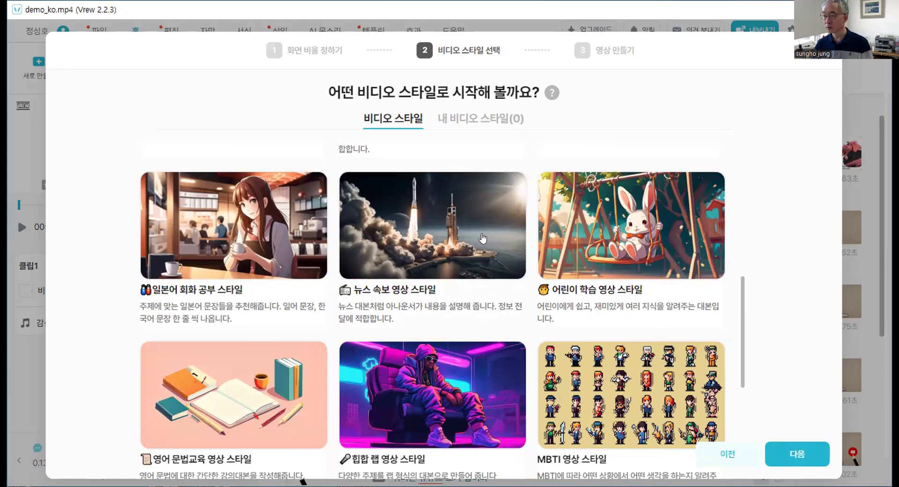
pyautogui.click(422, 242)
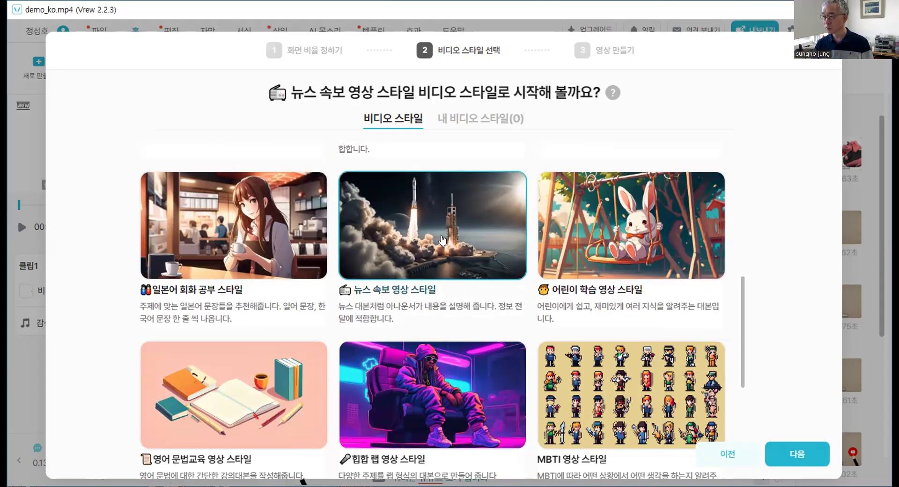
pyautogui.scroll(3, 443, 242)
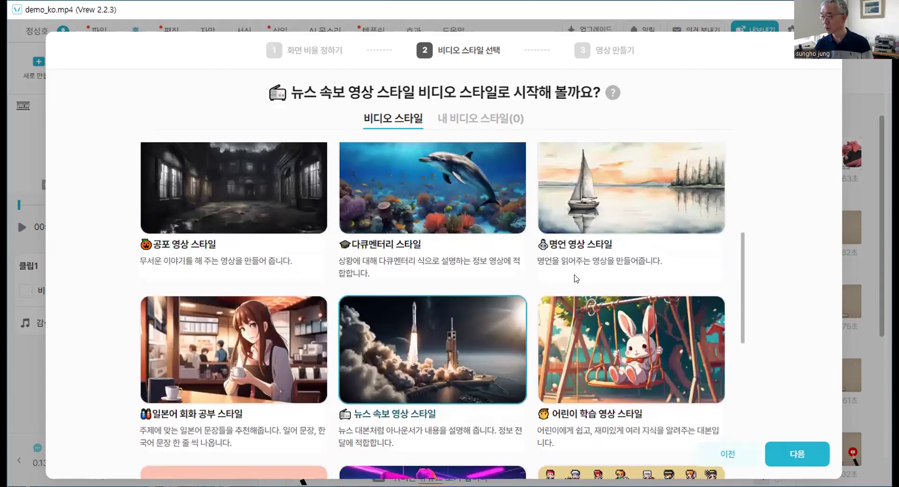
pyautogui.click(798, 454)
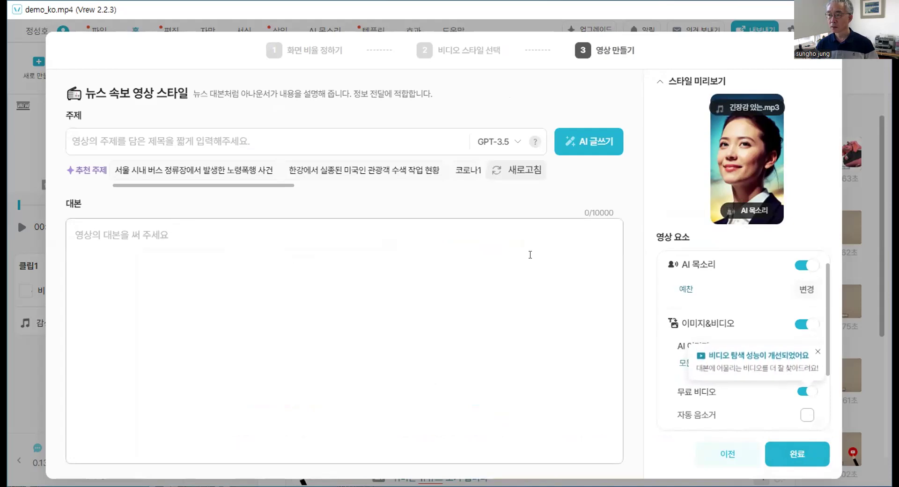
# Step: Enter the topic "포항대학교 IT컴퓨터계열 주간 IT컨퓨터전공 야간 컴퓨터드론전공 신입생 모집" and generate the script with AI
pyautogui.click(253, 137)
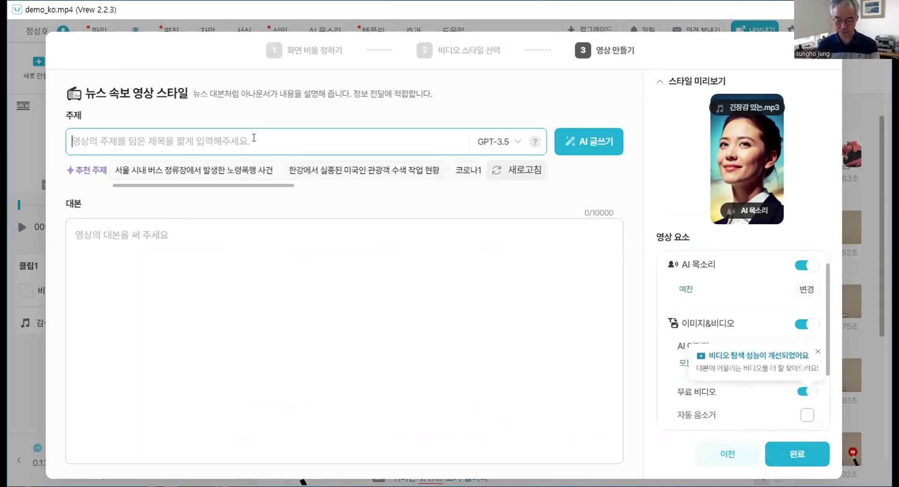
pyautogui.write('vh')
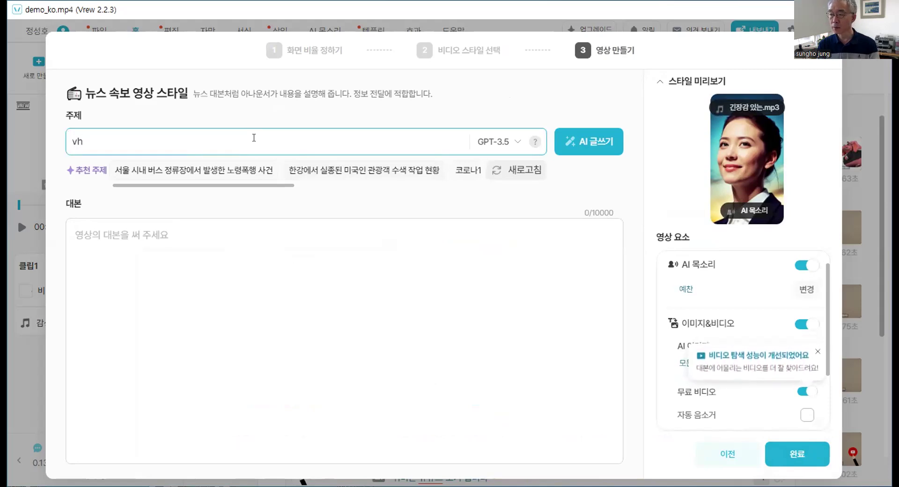
pyautogui.press('BackSpace')
pyautogui.press('BackSpace')
pyautogui.write('포항대학교 ')
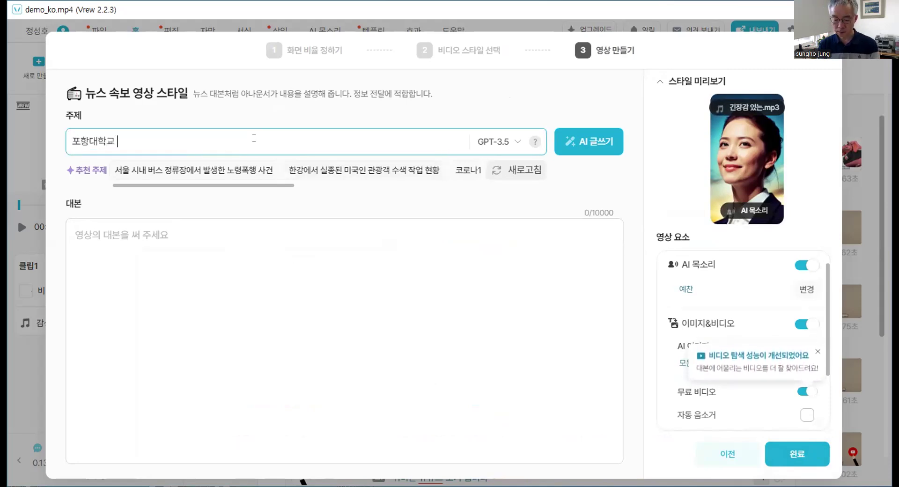
pyautogui.write('i')
pyautogui.write('커')
pyautogui.press('BackSpace')
pyautogui.press('BackSpace')
pyautogui.press('BackSpace')
pyautogui.press('BackSpace')
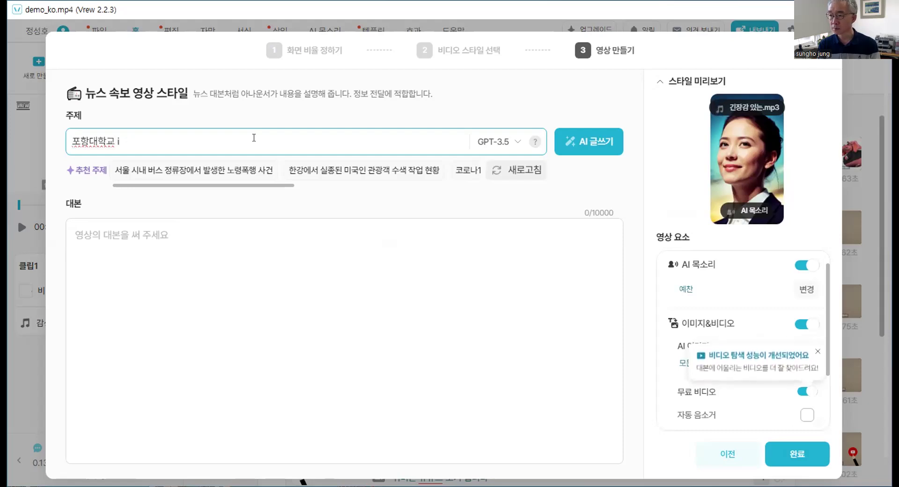
pyautogui.write('IT컴')
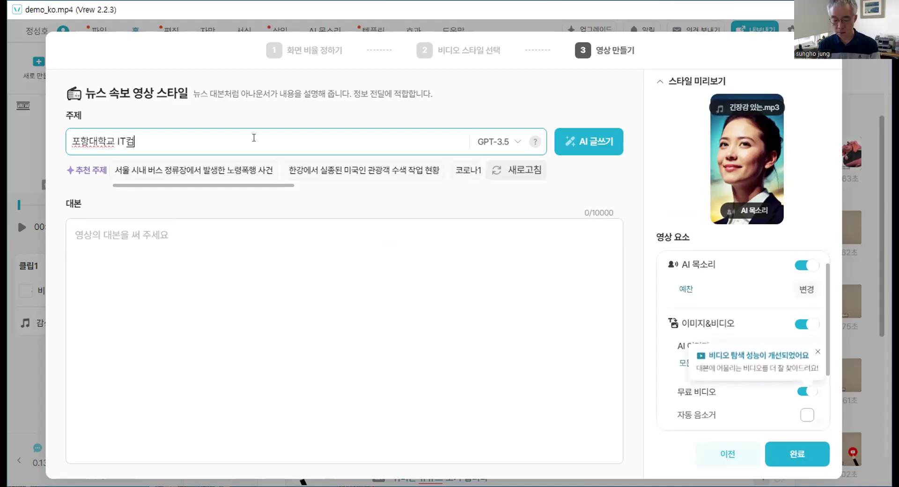
pyautogui.write('퓨터')
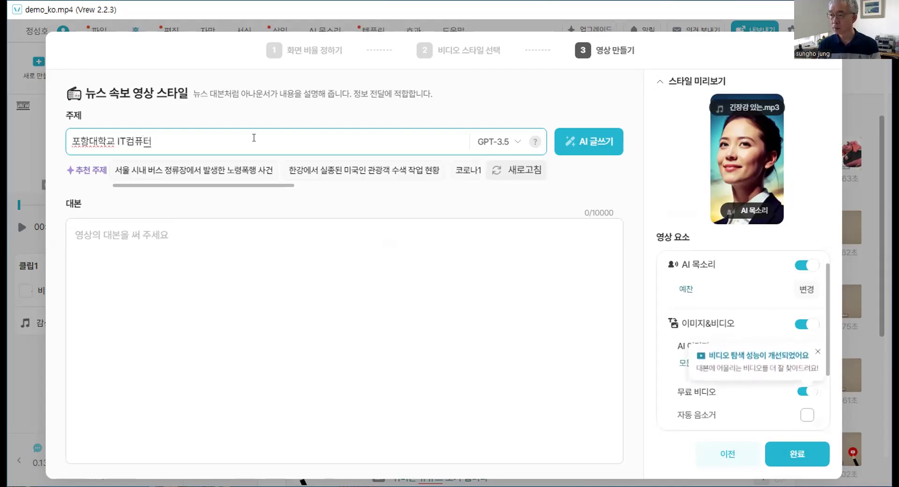
pyautogui.write('계열 주간')
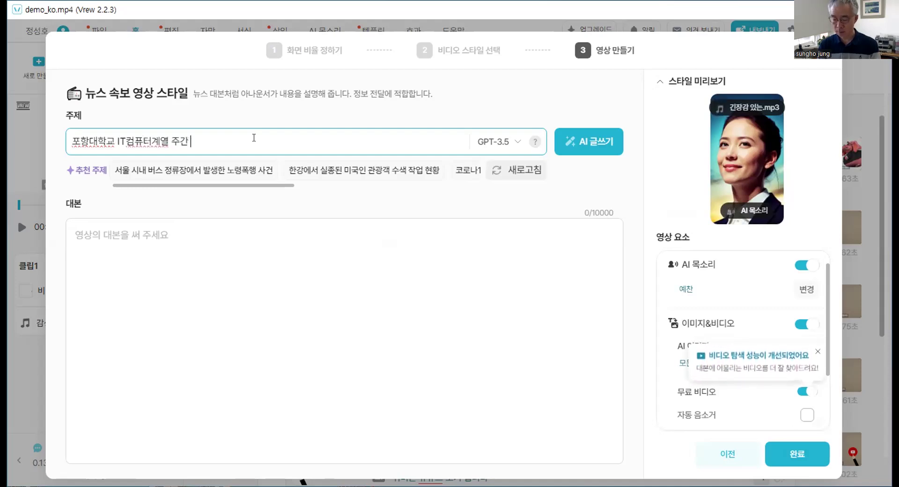
pyautogui.write(' IT')
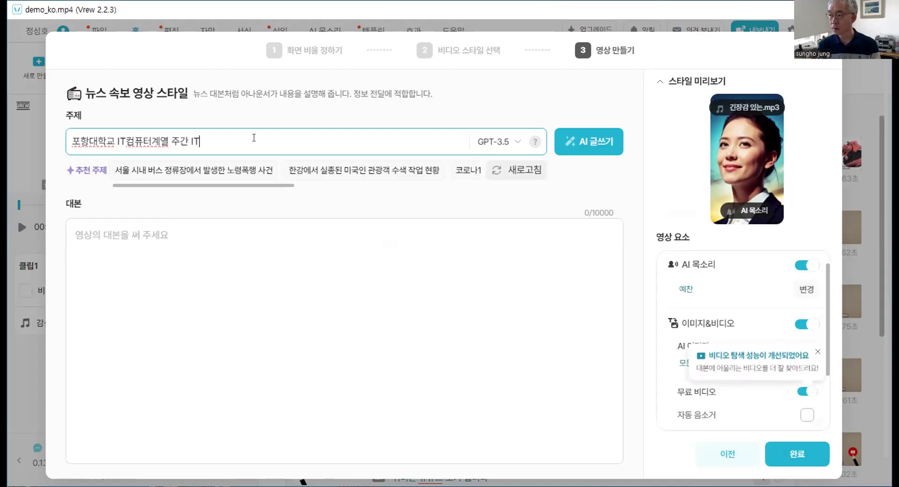
pyautogui.write('컨퓨터전공')
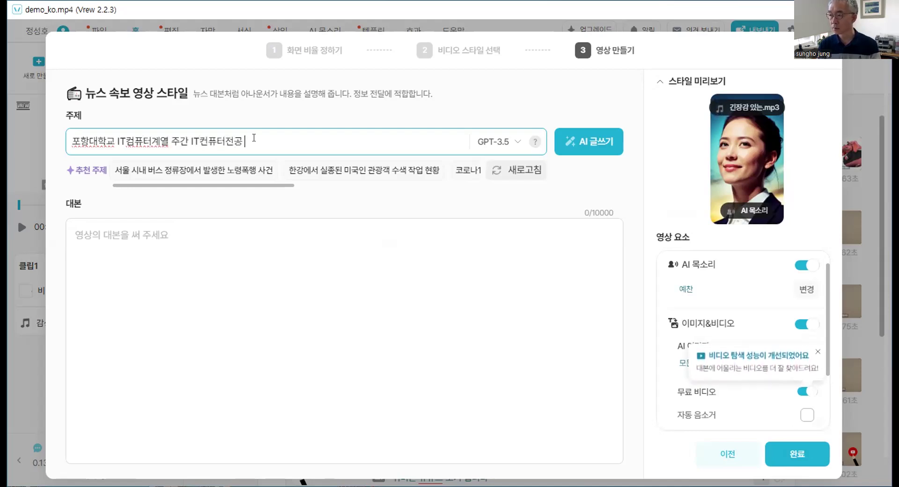
pyautogui.write(' 야간 컴퓨터드론')
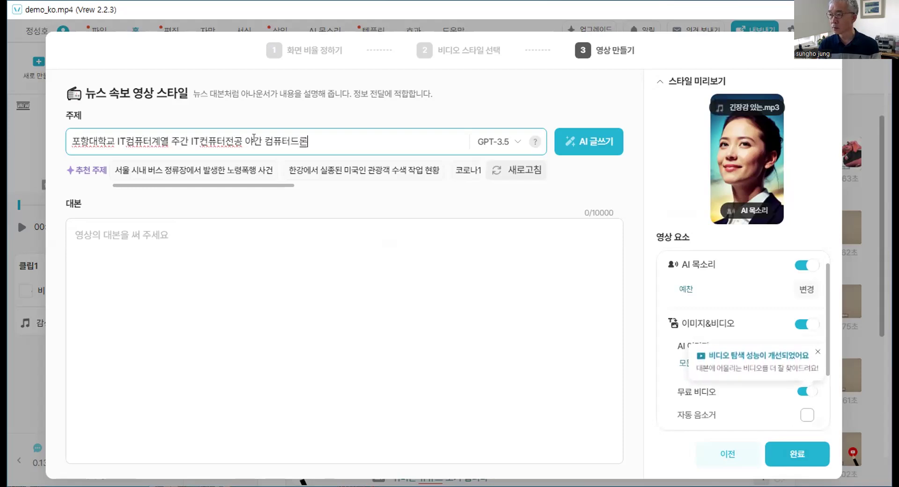
pyautogui.write('전공')
pyautogui.write(' 신ㅇ')
pyautogui.write('입생 모집')
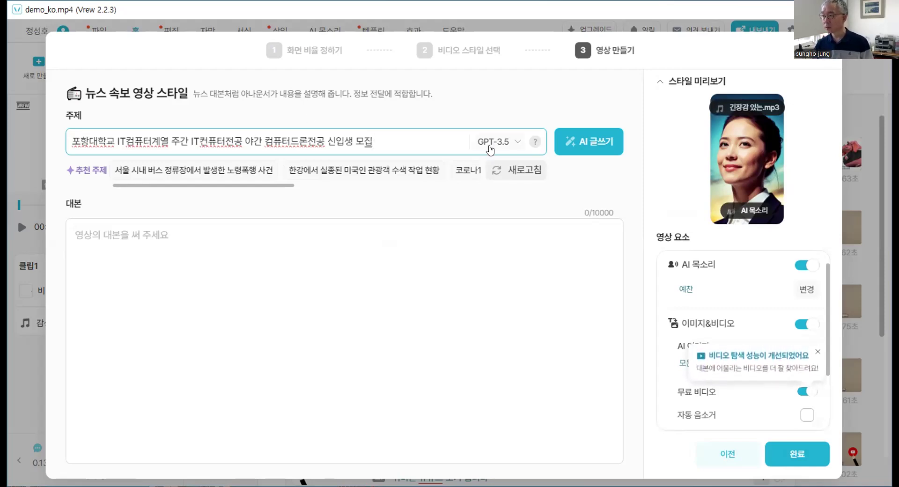
pyautogui.click(588, 146)
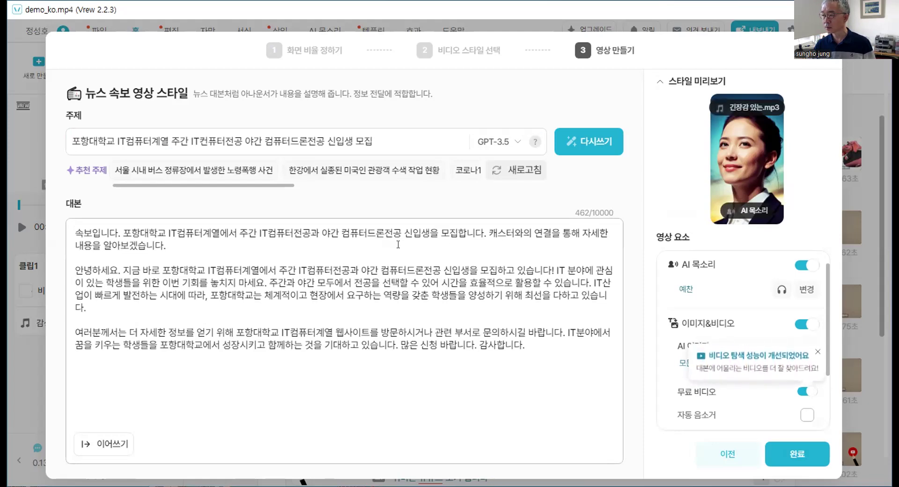
# Step: Delete the phrase "캐스터와의 연결을 통해" from the script's first paragraph
pyautogui.click(489, 232)
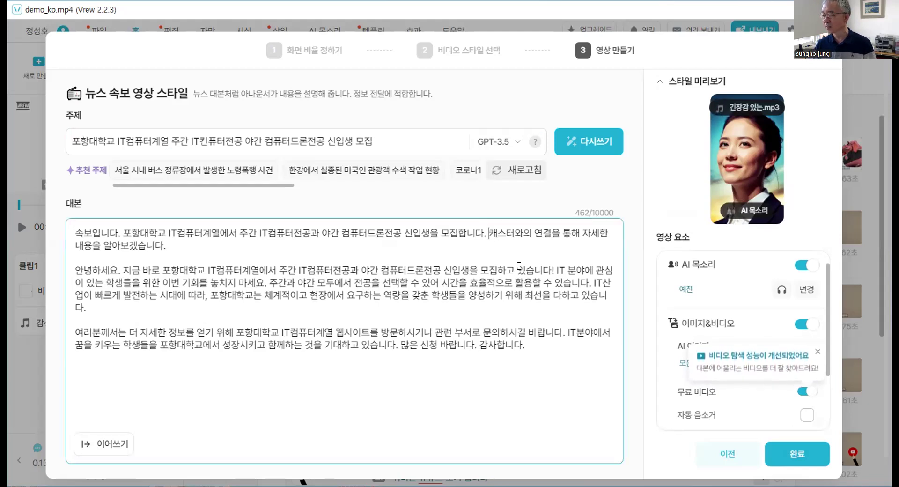
pyautogui.press('Delete')
pyautogui.press('Delete')
pyautogui.press('Delete')
pyautogui.press('Delete')
pyautogui.press('Delete')
pyautogui.press('Delete')
pyautogui.press('Delete')
pyautogui.press('Delete')
pyautogui.press('Delete')
pyautogui.press('Delete')
pyautogui.press('Delete')
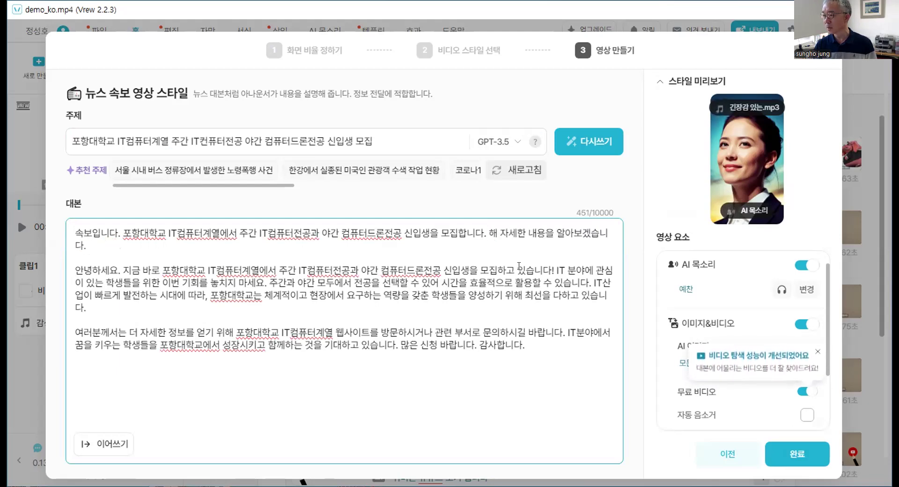
pyautogui.press('Delete')
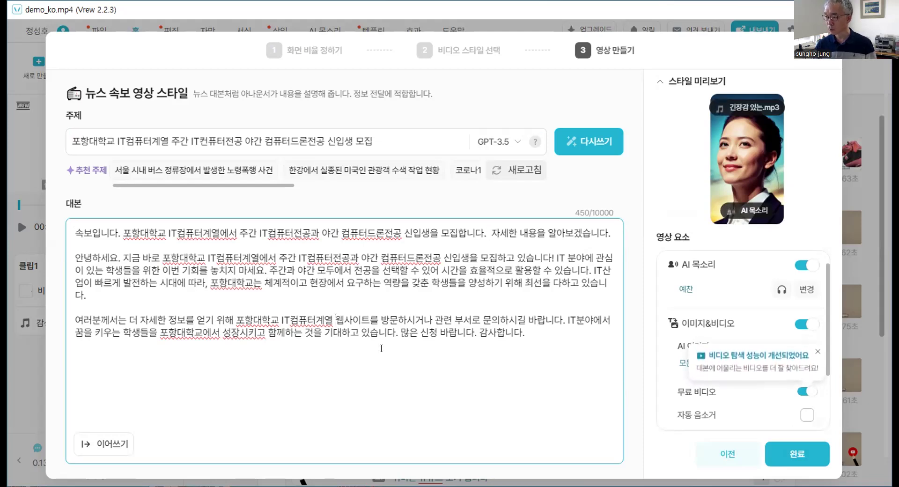
# Step: Delete the phrase "웹사이트를 방문하시거나" from the script's last paragraph
pyautogui.press('Delete')
pyautogui.press('Delete')
pyautogui.press('Delete')
pyautogui.press('Delete')
pyautogui.press('Delete')
pyautogui.press('Delete')
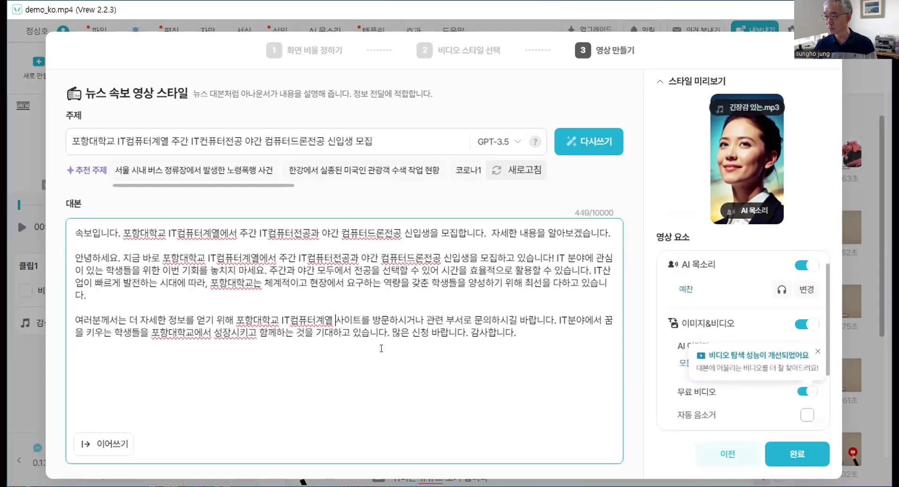
pyautogui.press('Delete')
pyautogui.press('Delete')
pyautogui.press('Delete')
pyautogui.press('Delete')
pyautogui.press('Delete')
pyautogui.press('Delete')
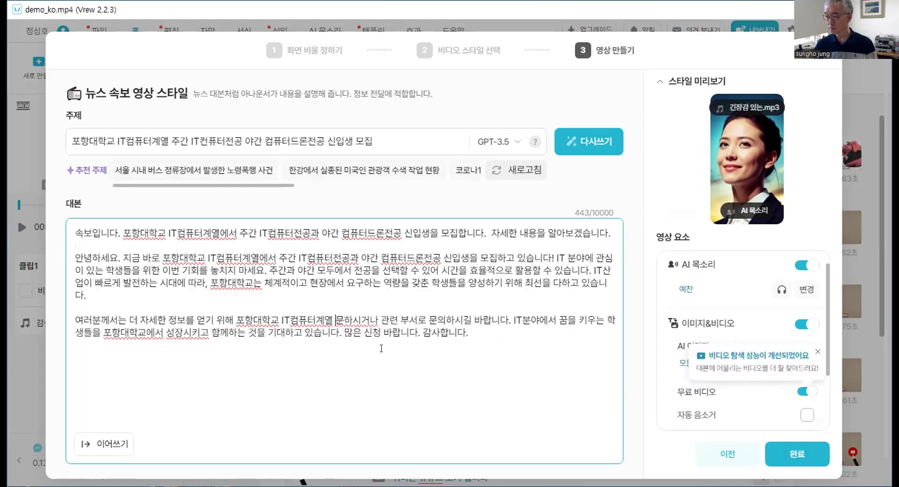
pyautogui.press('Delete')
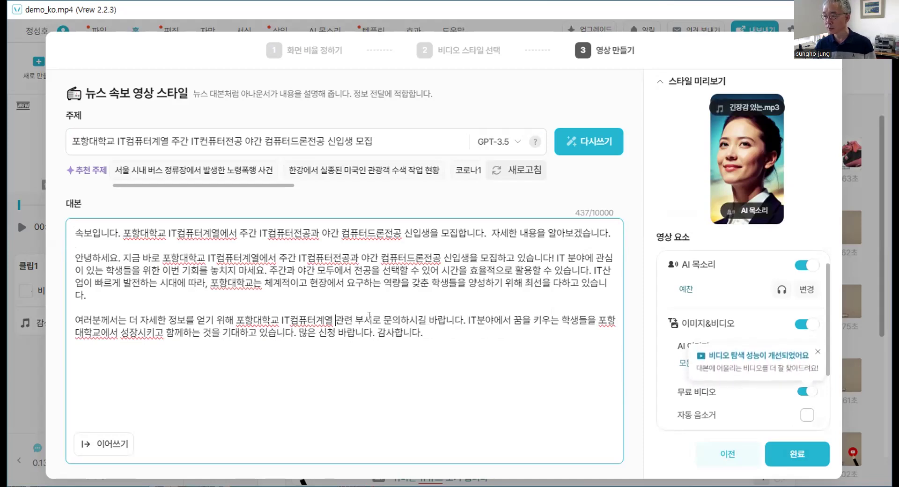
# Step: In the script's last paragraph, replace "관련 부서" with "포항대학교" and "신청" with "관심"
pyautogui.moveTo(335, 314); pyautogui.dragTo(371, 314)
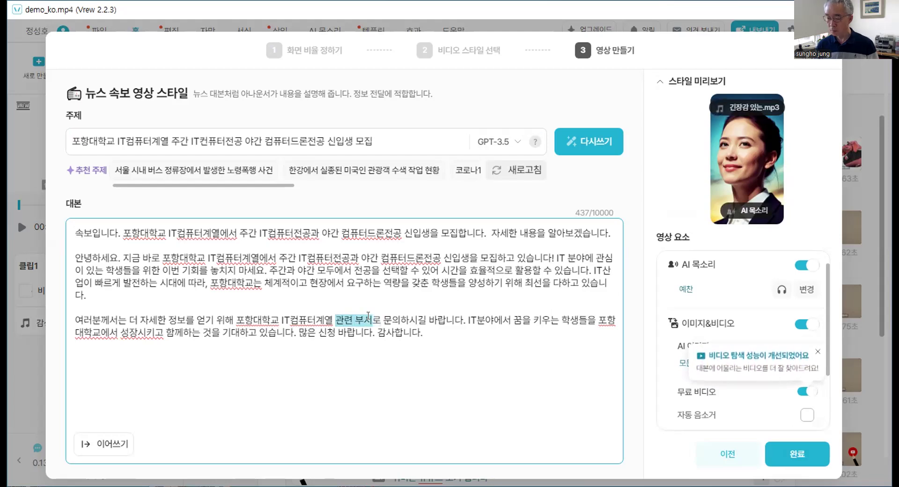
pyautogui.write('ㅍ포항대학')
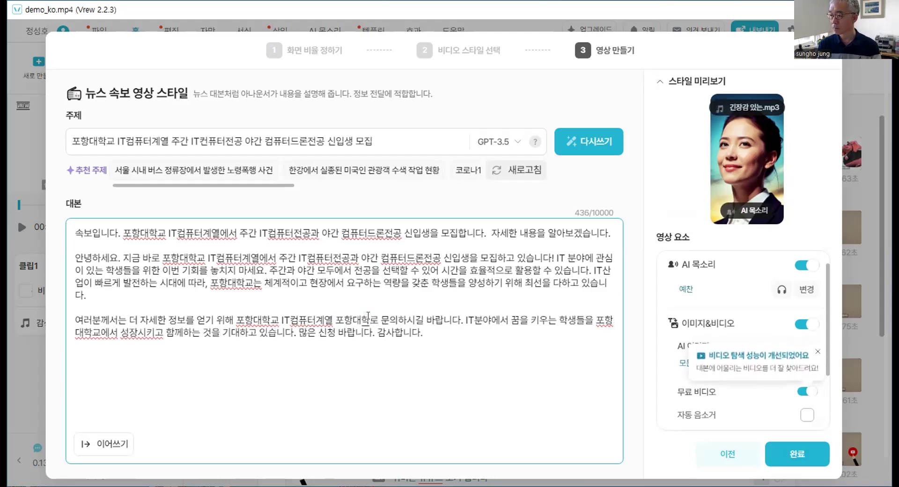
pyautogui.write('교')
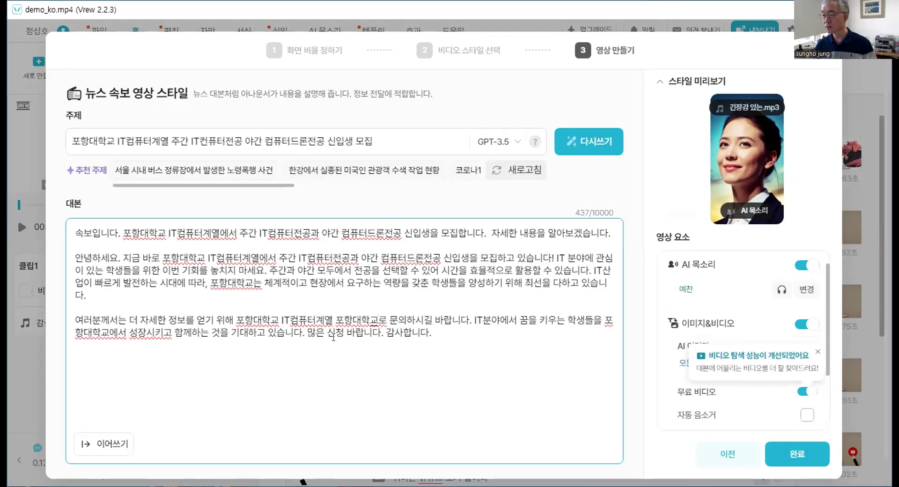
pyautogui.moveTo(327, 332); pyautogui.dragTo(341, 332)
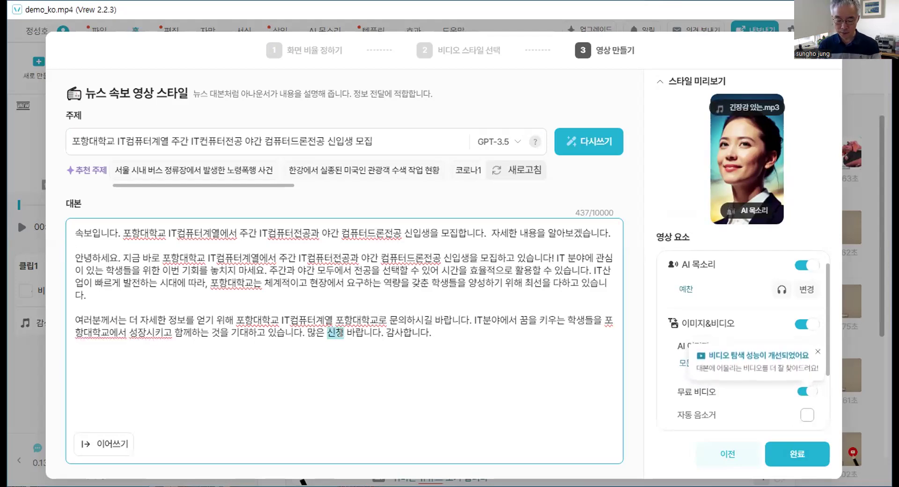
pyautogui.write('괘ㄴ심')
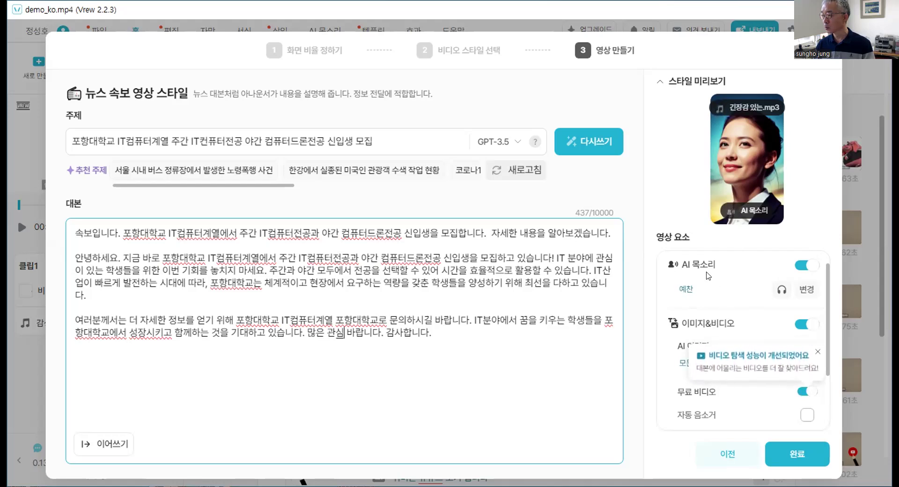
# Step: Filter the recommended AI voices to free ones and preview the voice 석상윤
pyautogui.click(806, 289)
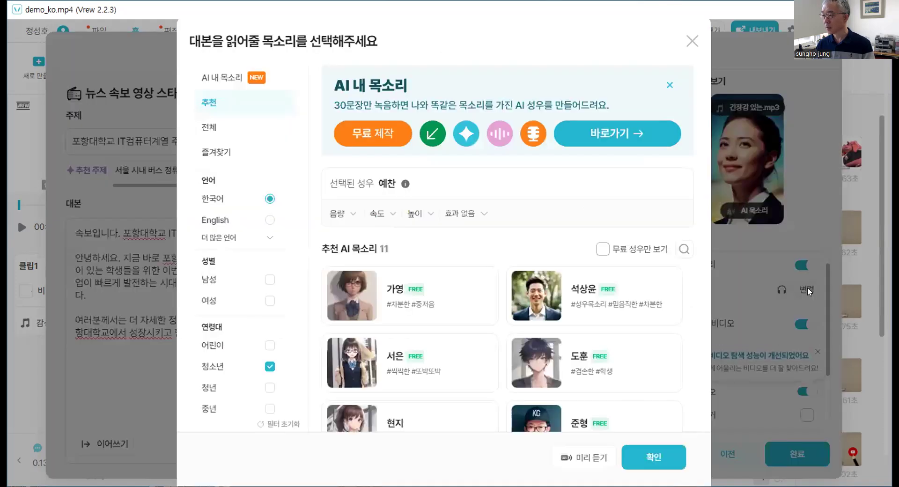
pyautogui.click(599, 247)
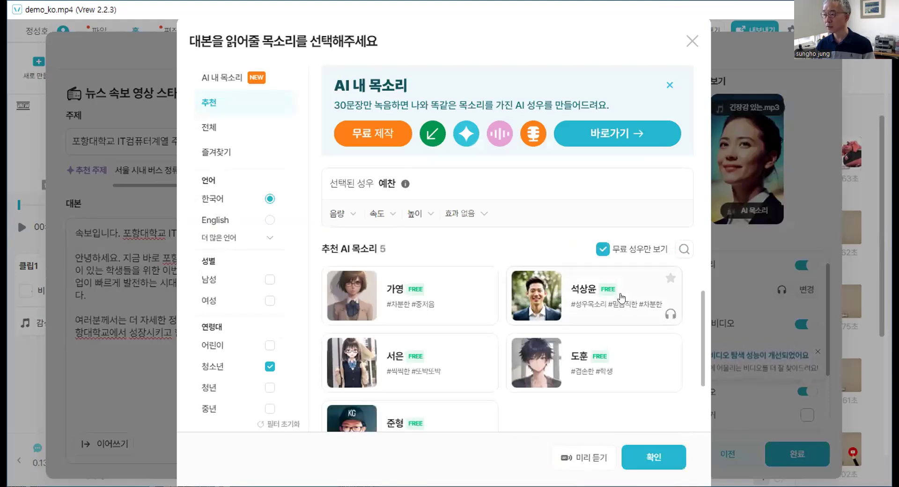
pyautogui.scroll(-1, 622, 298)
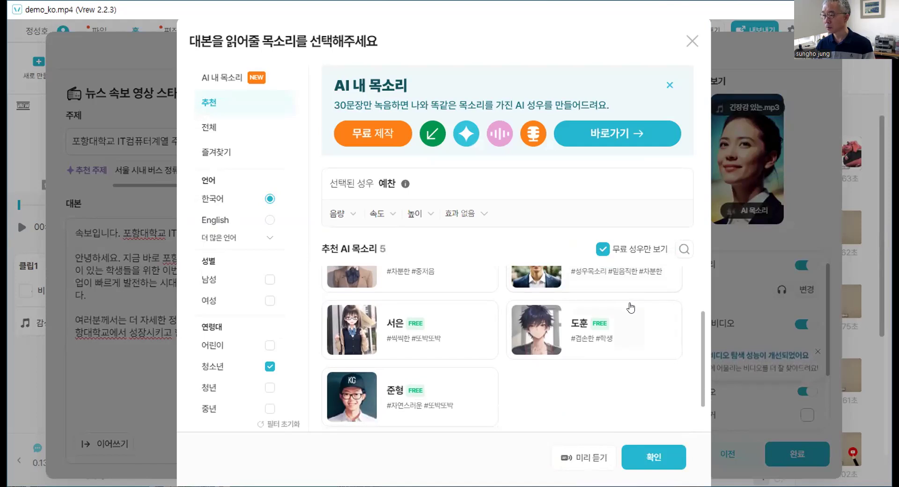
pyautogui.scroll(1, 627, 307)
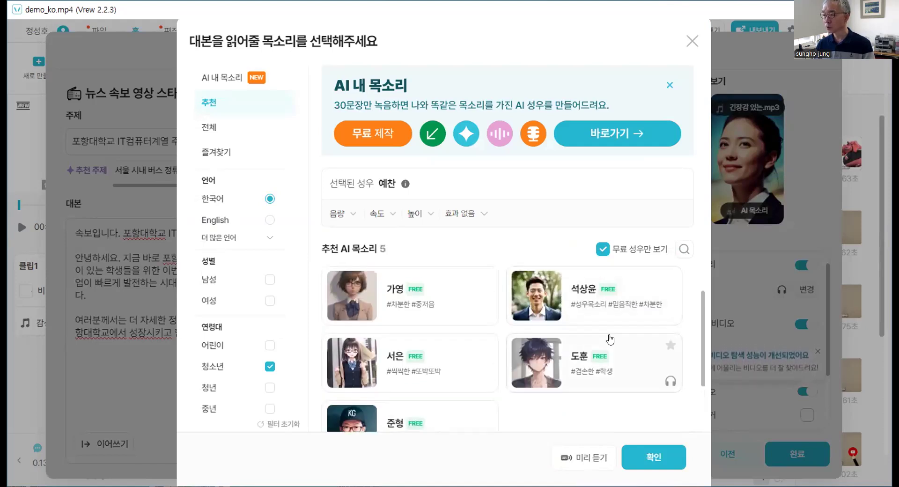
pyautogui.click(527, 298)
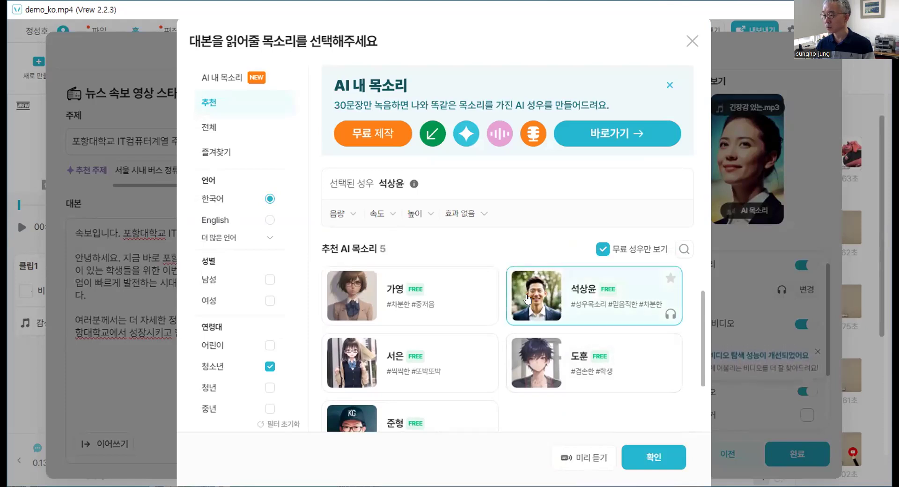
pyautogui.click(669, 314)
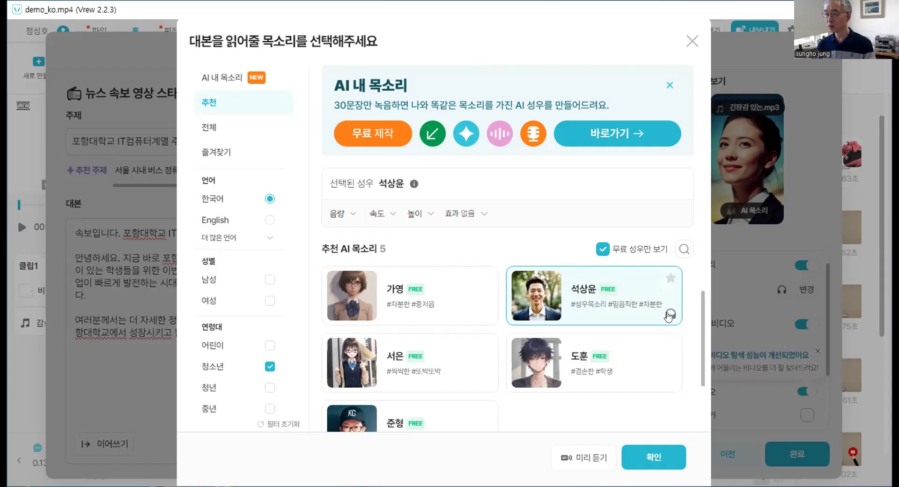
# Step: Choose the free AI voice 서은 for the script narration, preview it and apply the choice
pyautogui.click(427, 366)
pyautogui.click(483, 384)
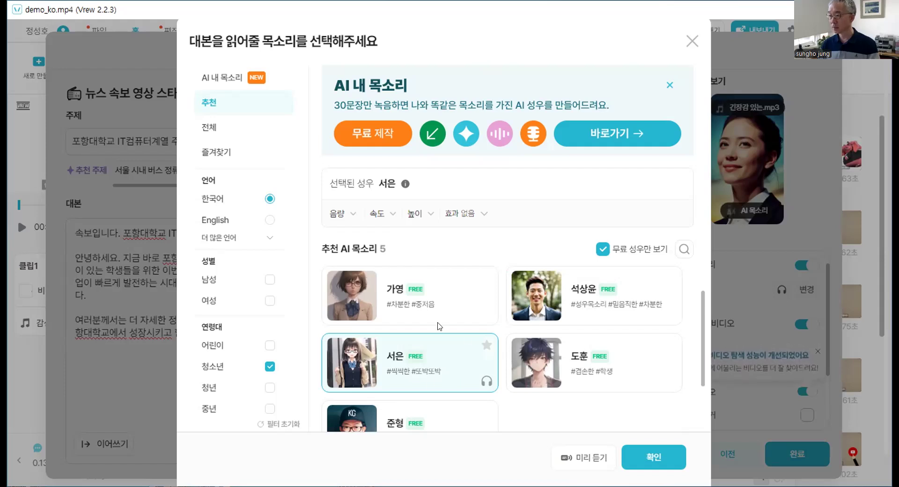
pyautogui.click(643, 462)
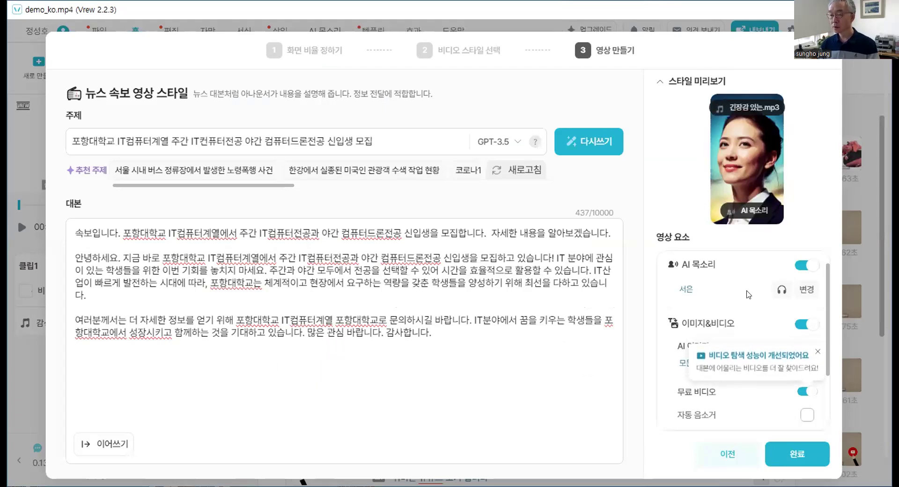
# Step: Set the 서은 voice's speed to 빠르게 and its pitch to 높게, apply the settings and preview the voice
pyautogui.click(806, 289)
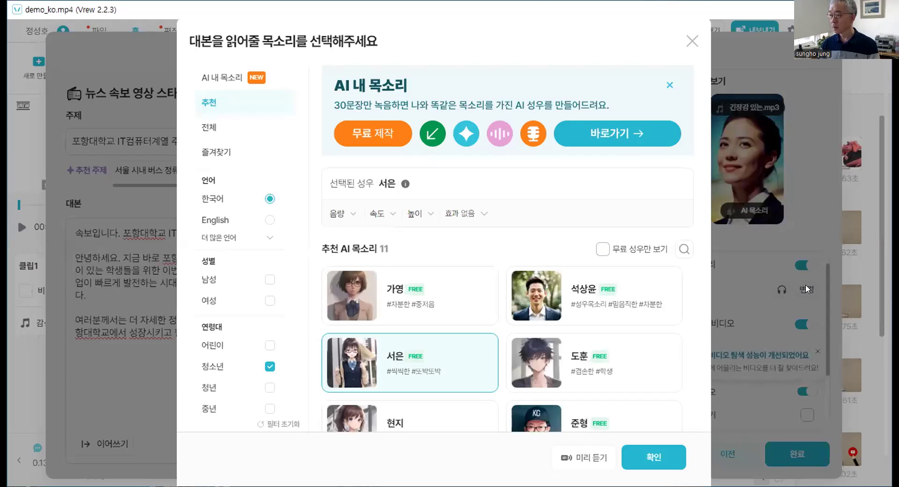
pyautogui.click(484, 382)
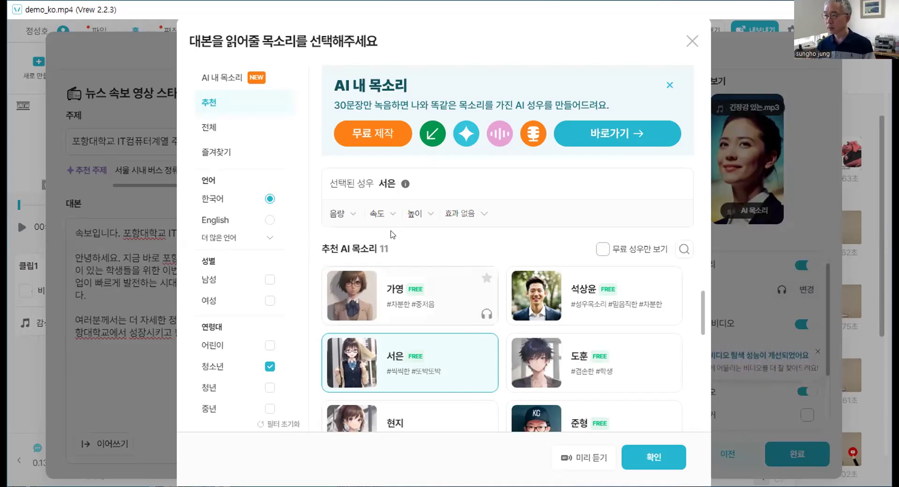
pyautogui.click(390, 215)
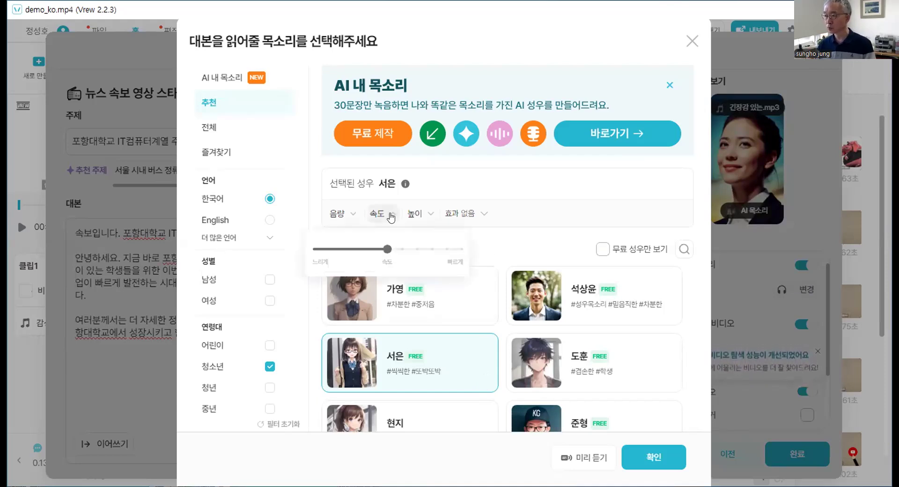
pyautogui.click(413, 250)
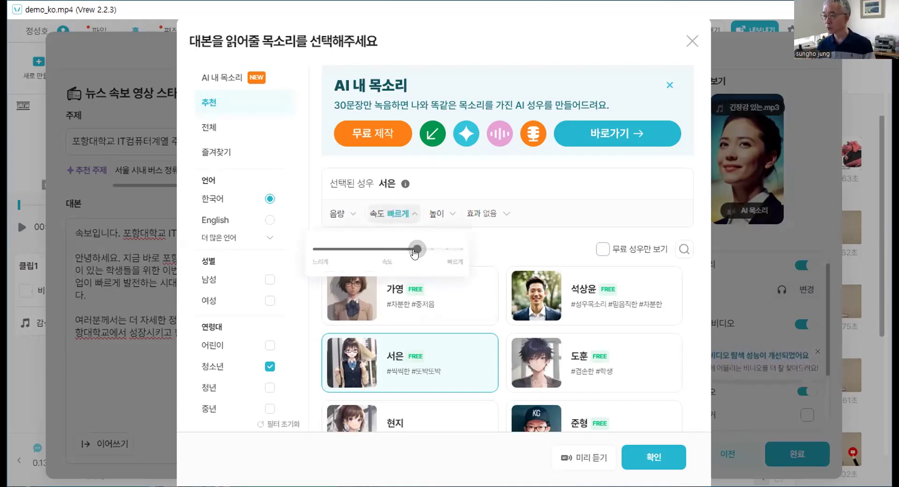
pyautogui.click(443, 214)
pyautogui.click(474, 251)
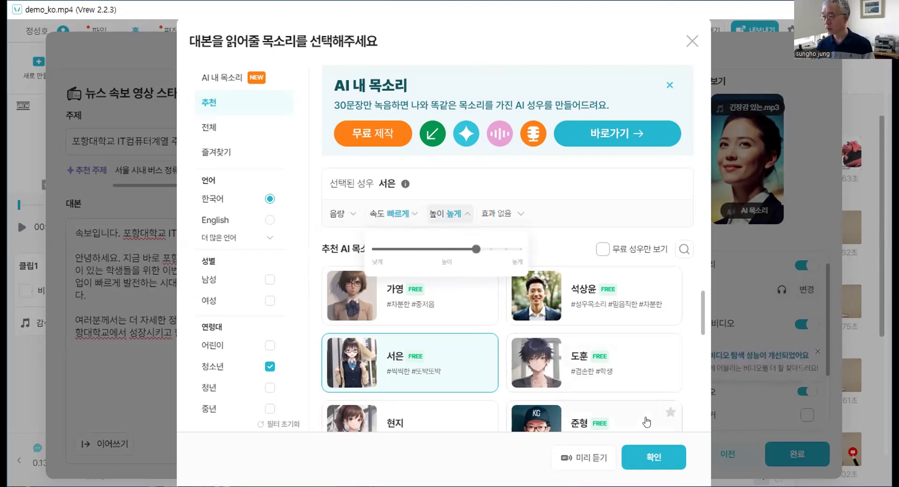
pyautogui.click(656, 456)
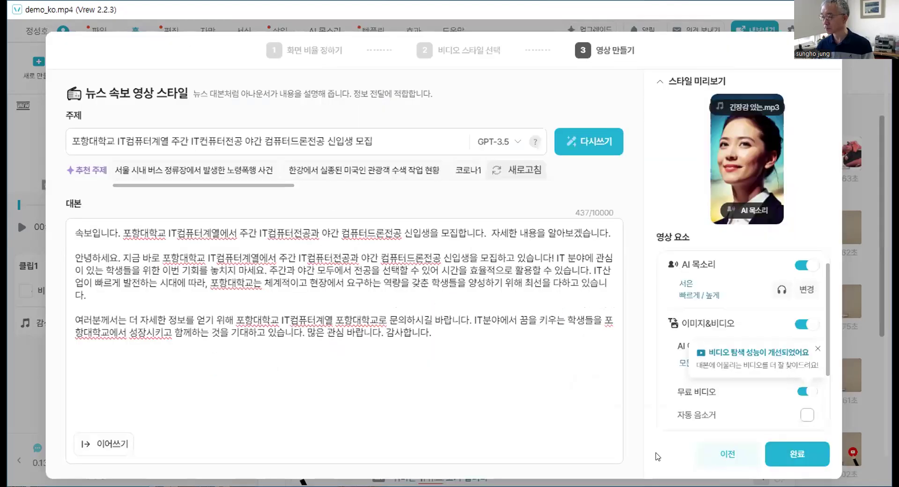
pyautogui.click(780, 291)
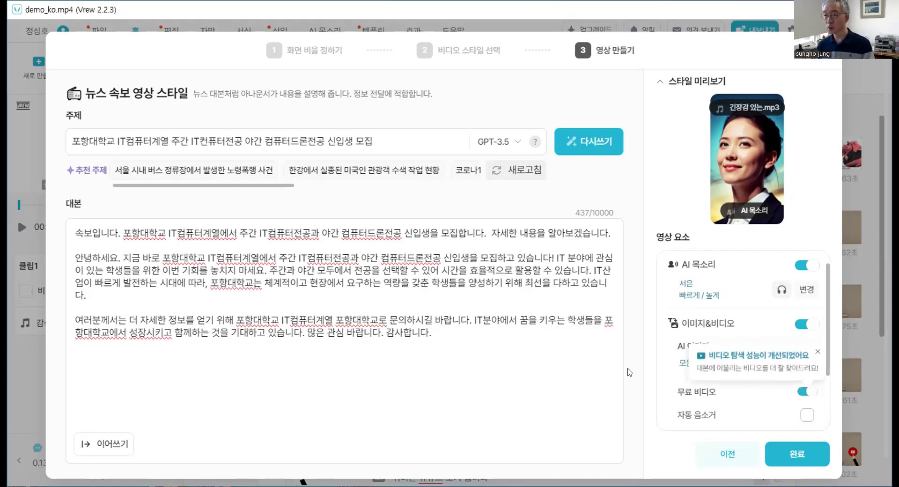
# Step: Generate the video from the finished script and dismiss the background music options
pyautogui.click(790, 456)
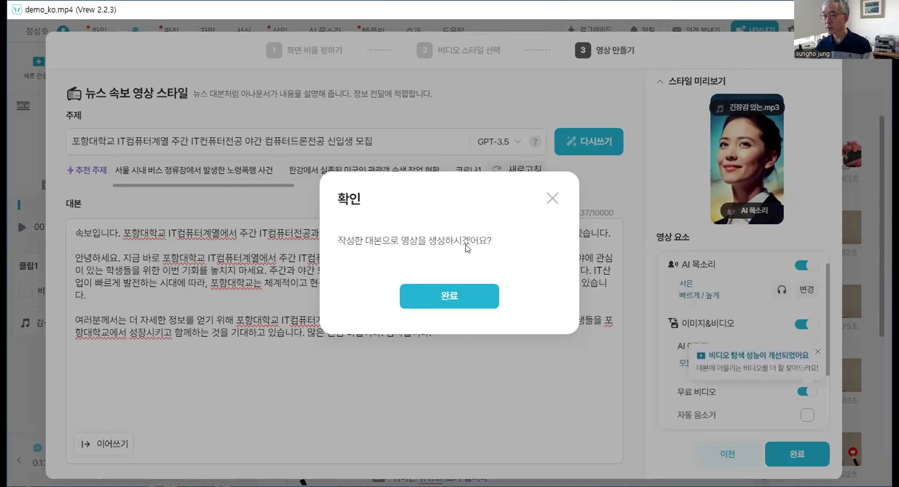
pyautogui.click(448, 299)
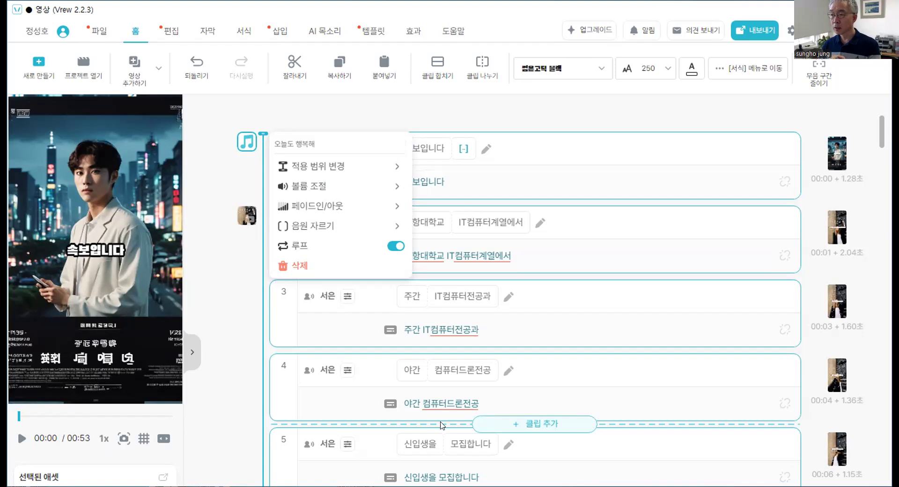
pyautogui.moveTo(396, 350)
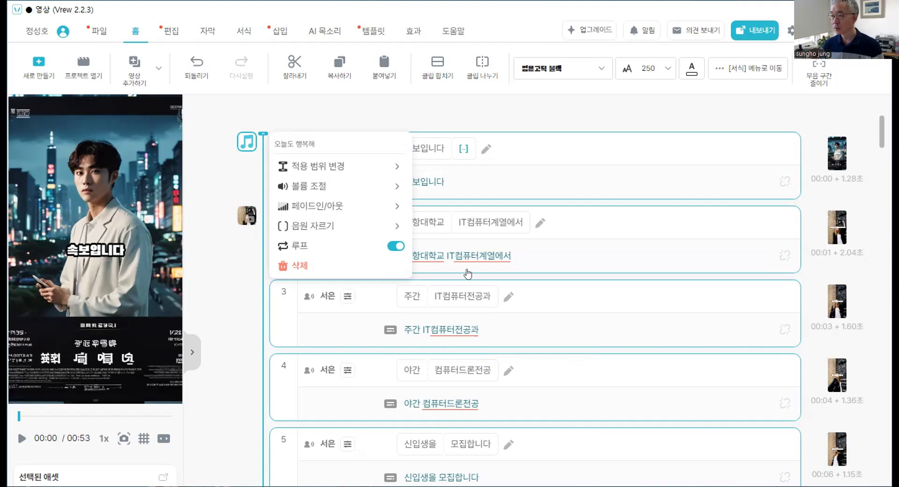
pyautogui.click(238, 306)
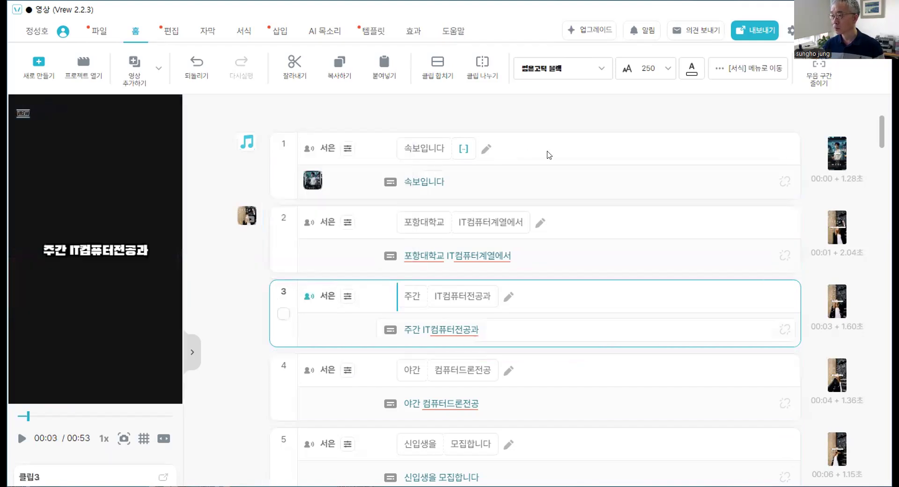
# Step: Look through the opening clips of the generated video and play the whole video from the start
pyautogui.moveTo(420, 156)
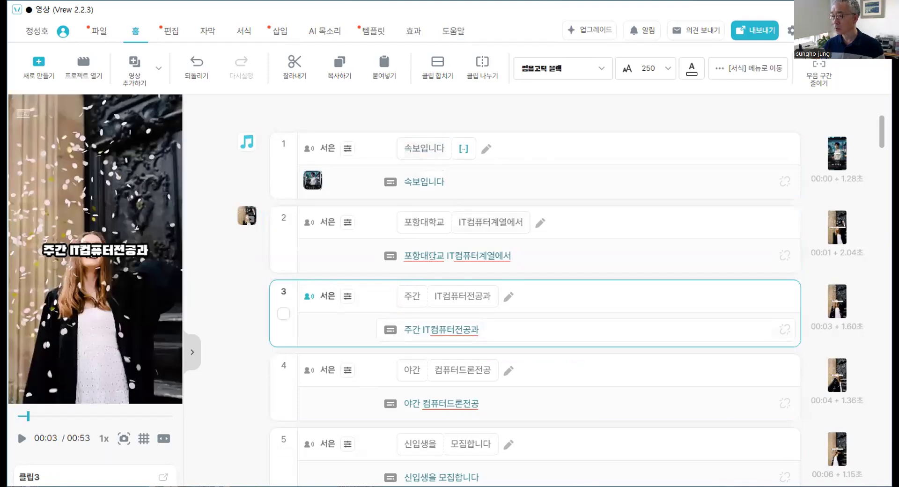
pyautogui.scroll(-3, 431, 225)
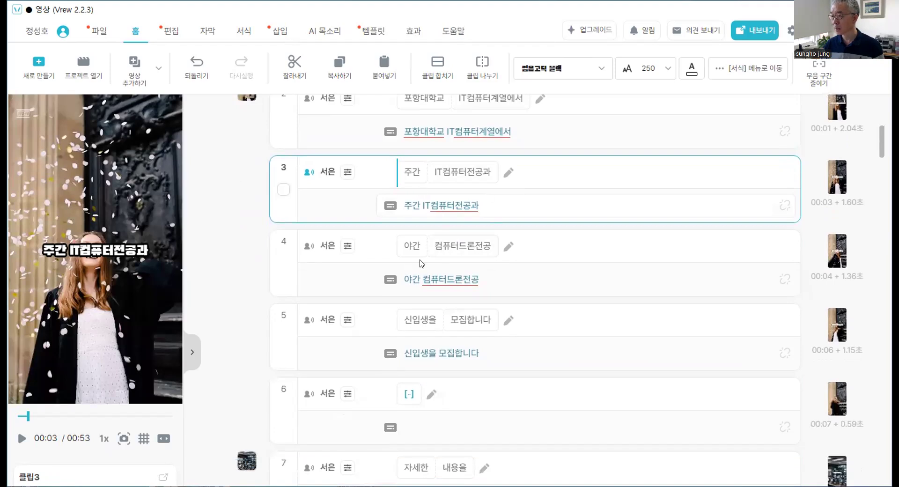
pyautogui.scroll(-3, 479, 281)
pyautogui.scroll(6, 480, 285)
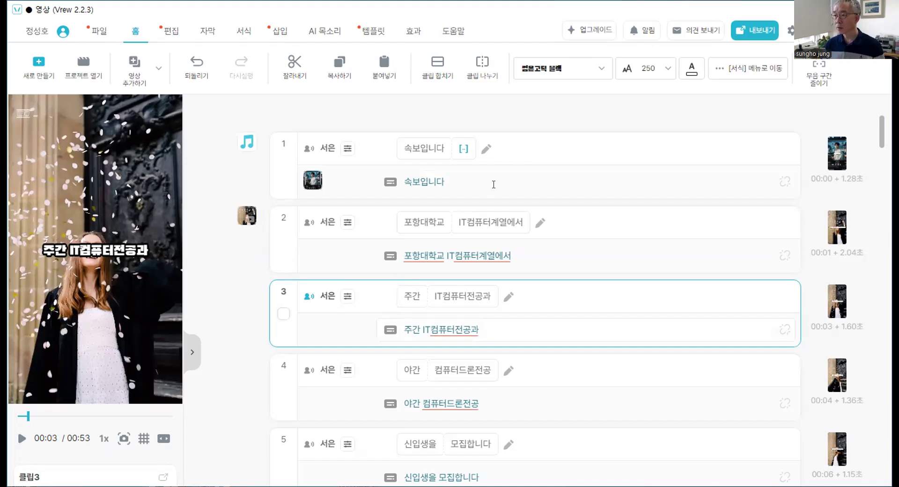
pyautogui.click(245, 192)
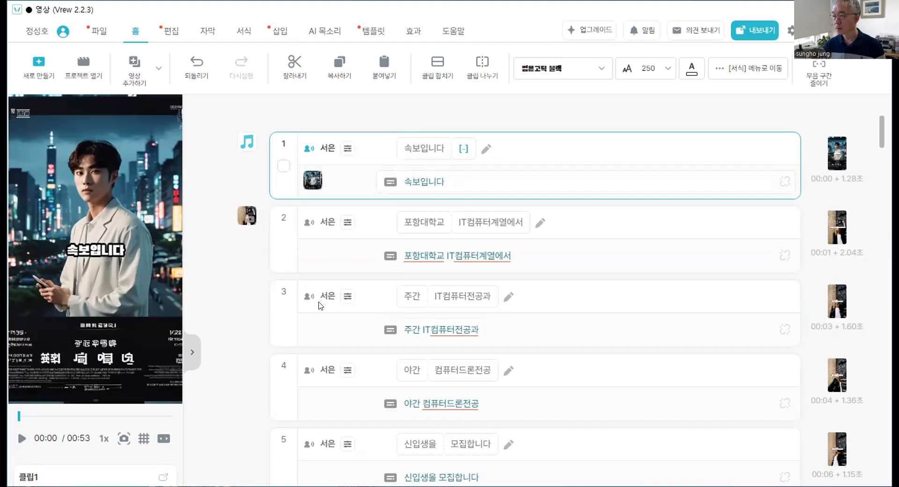
pyautogui.click(413, 236)
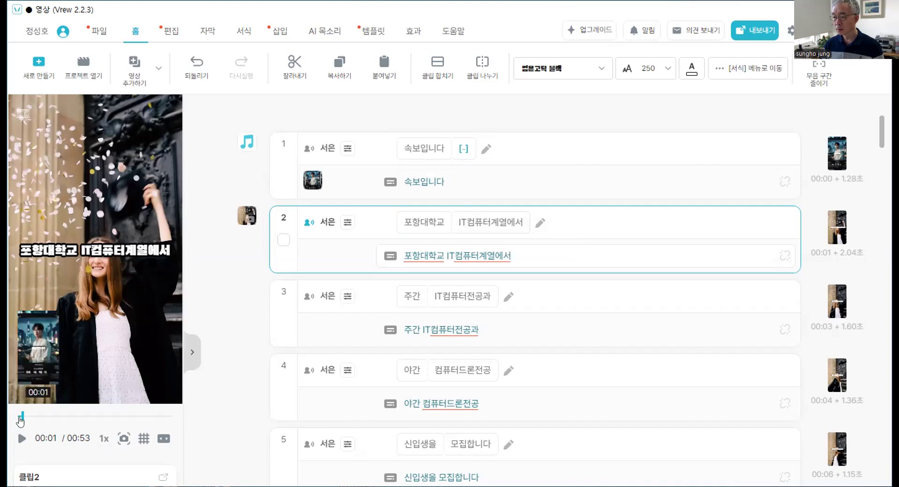
pyautogui.click(16, 416)
pyautogui.click(15, 416)
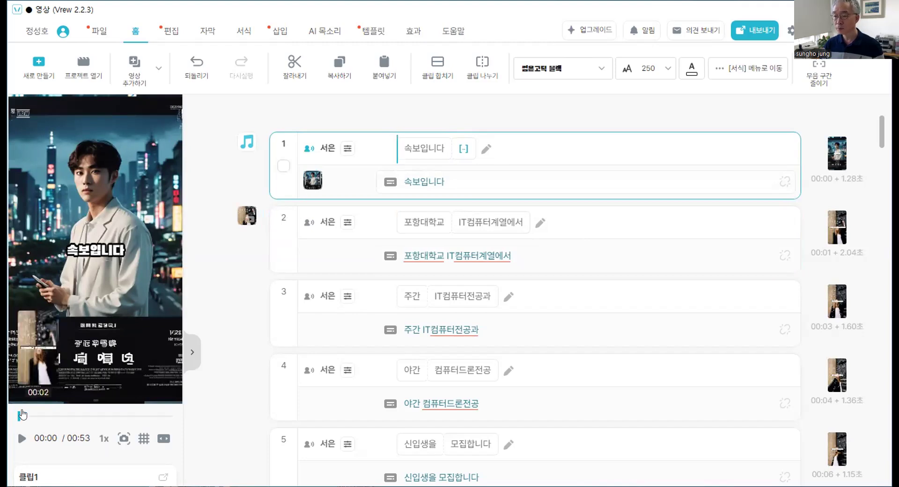
pyautogui.click(20, 439)
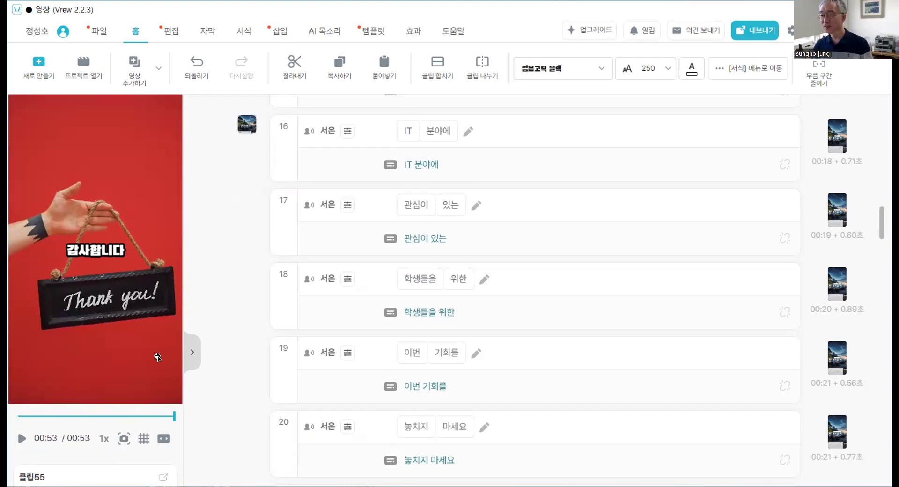
pyautogui.scroll(20, 252, 363)
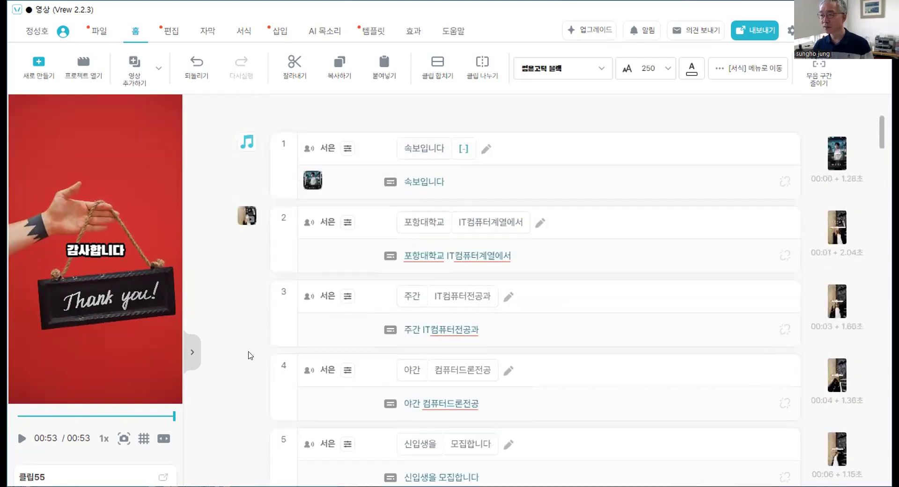
# Step: Start replacing the generated image of clip 1 (속보입니다) with an image file from the PC
pyautogui.click(261, 166)
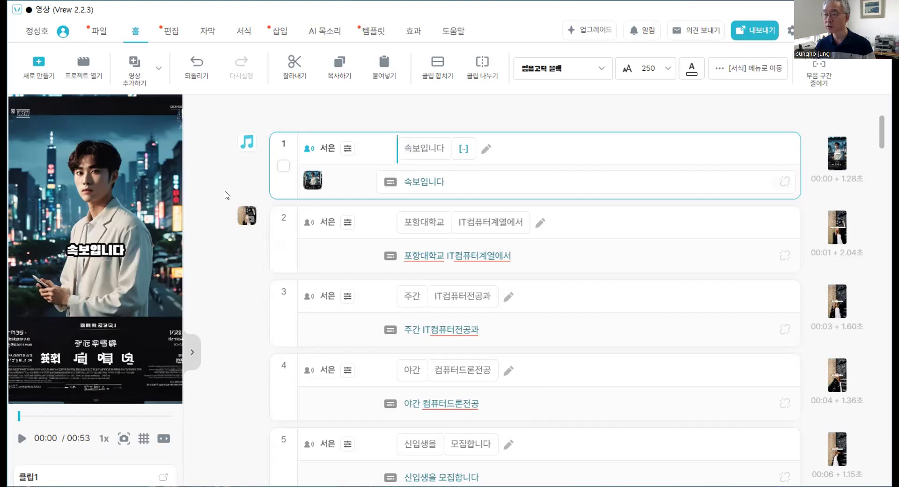
pyautogui.moveTo(308, 184)
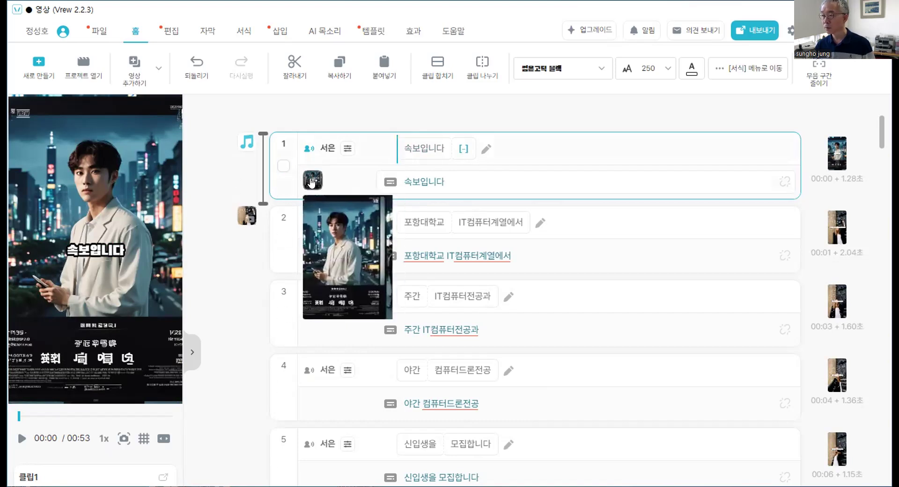
pyautogui.click(311, 181)
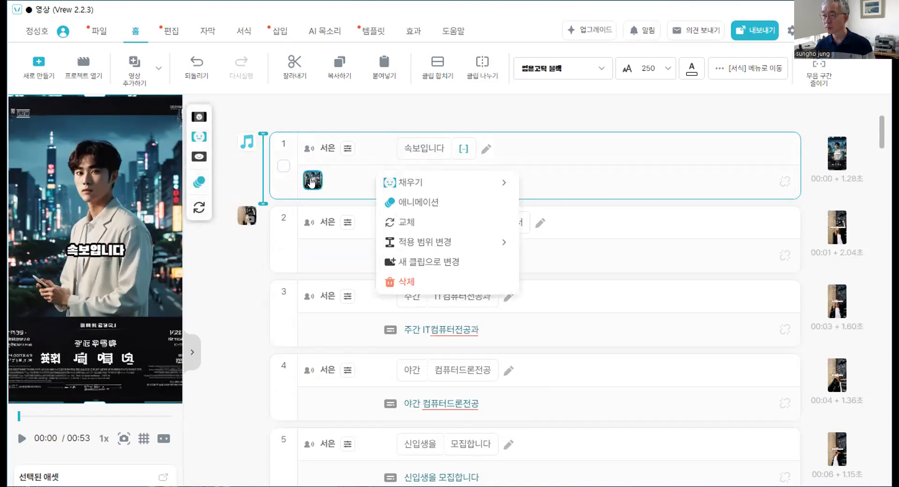
pyautogui.click(240, 265)
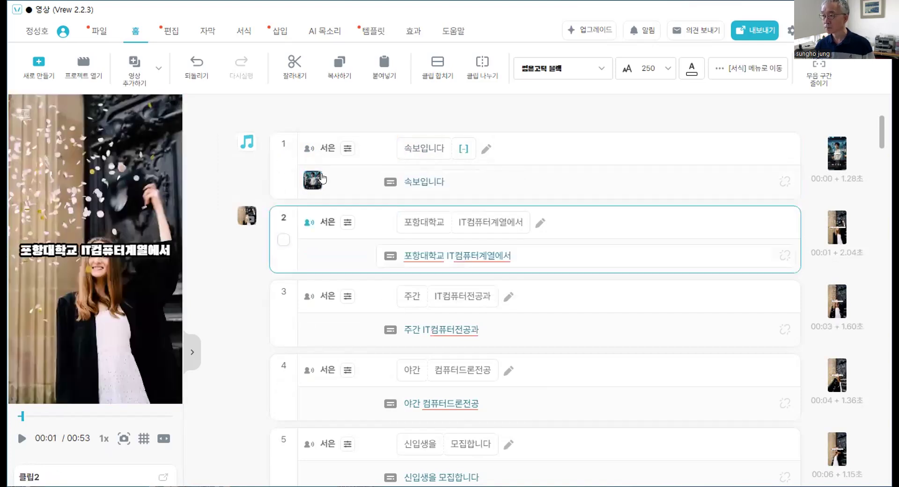
pyautogui.moveTo(310, 178)
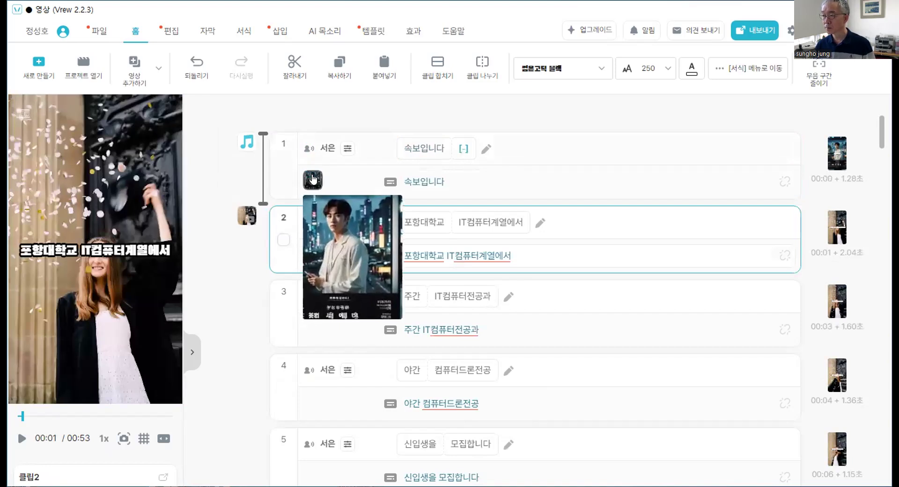
pyautogui.click(312, 179)
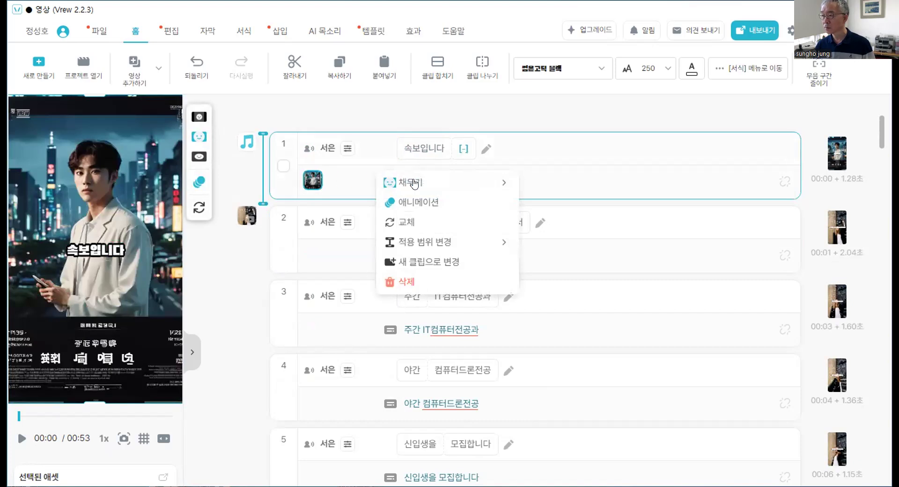
pyautogui.click(400, 223)
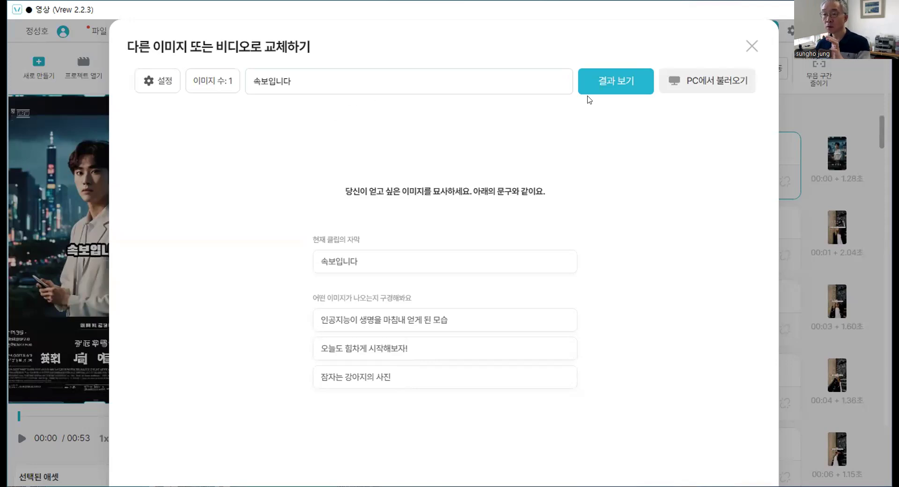
pyautogui.click(711, 87)
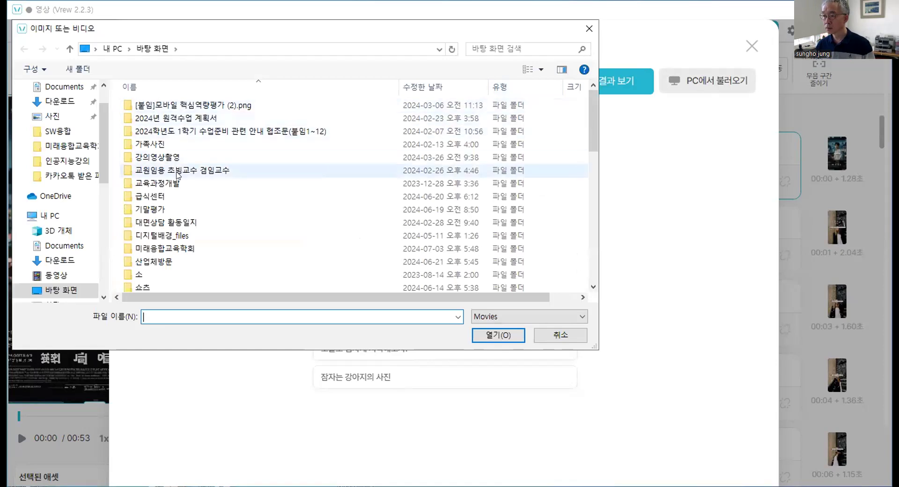
# Step: Choose the photo 23년창업경진대회_최우수_우수_국방기술부사관과 (7) from the desktop folder 학과사진 as clip 1's replacement image
pyautogui.scroll(-2, 229, 194)
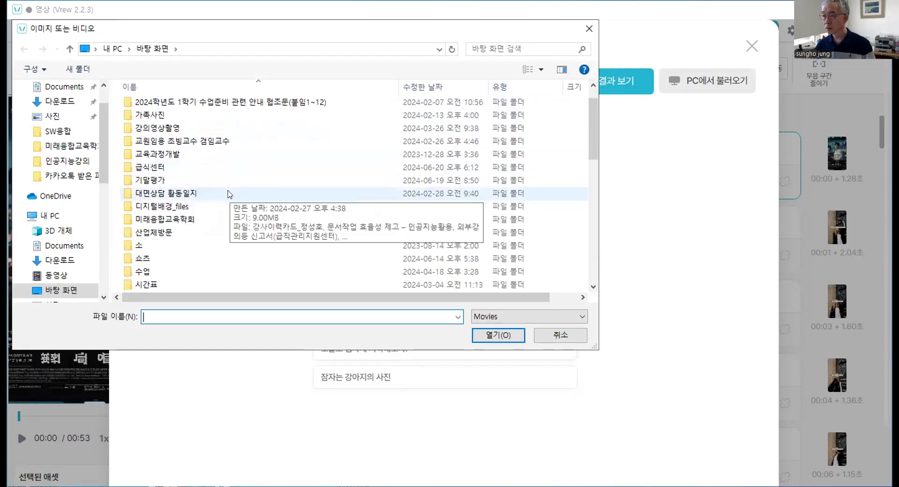
pyautogui.scroll(-6, 229, 194)
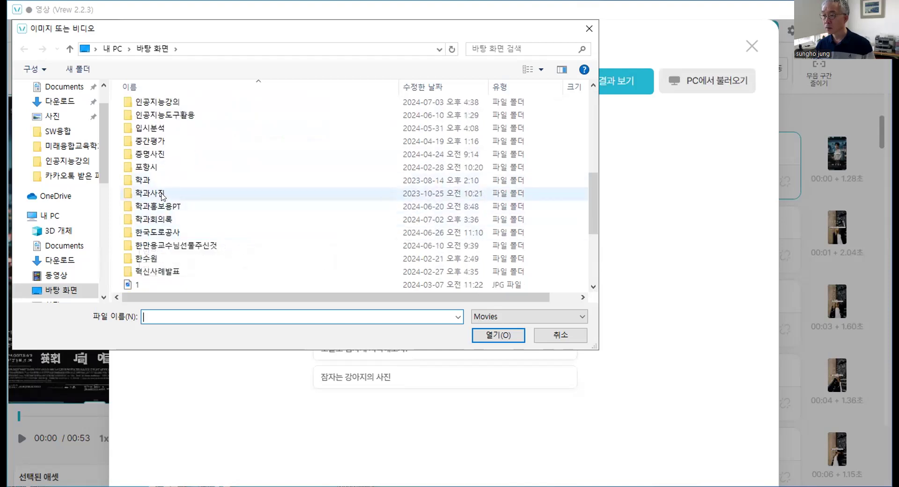
pyautogui.click(143, 194)
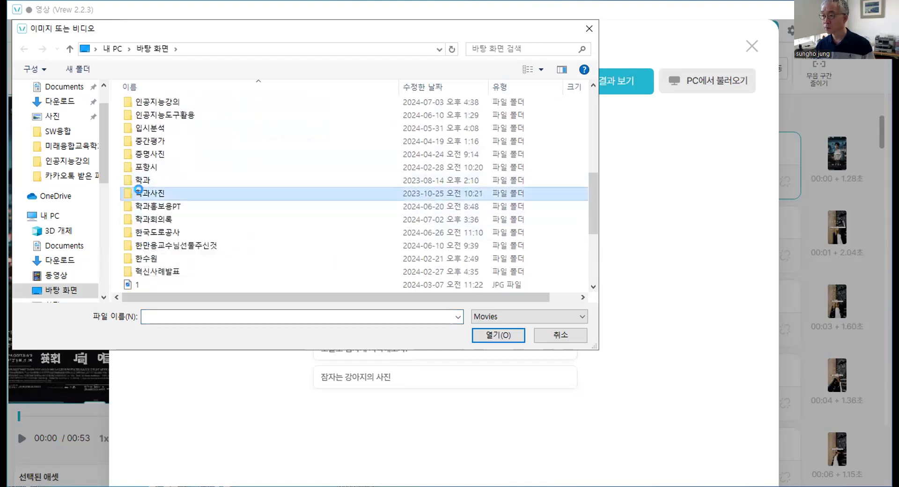
pyautogui.doubleClick(143, 194)
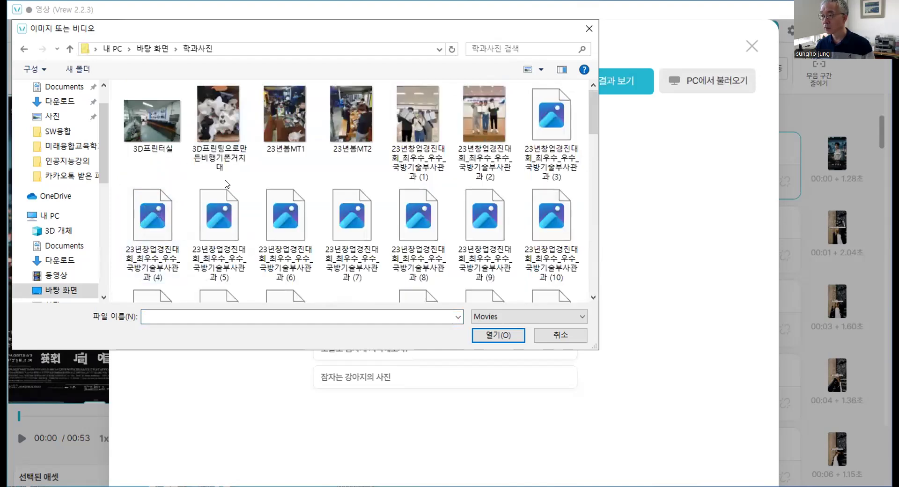
pyautogui.scroll(-3, 226, 184)
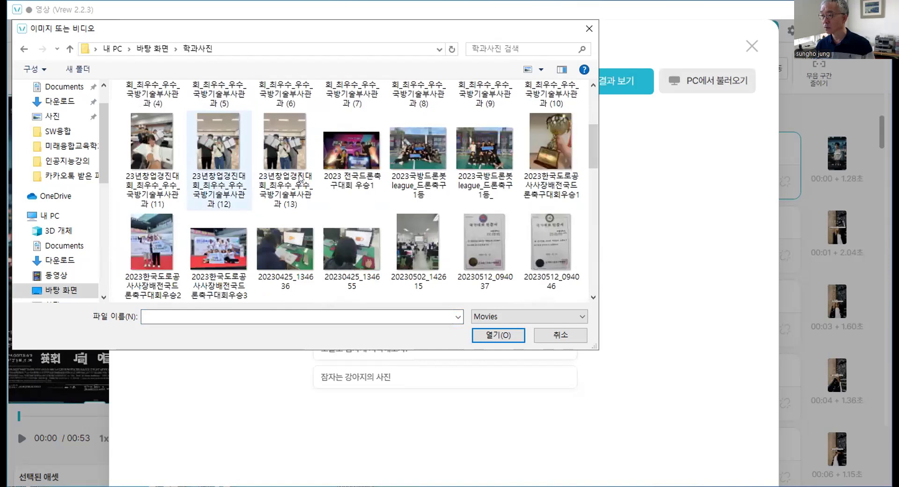
pyautogui.scroll(-3, 302, 196)
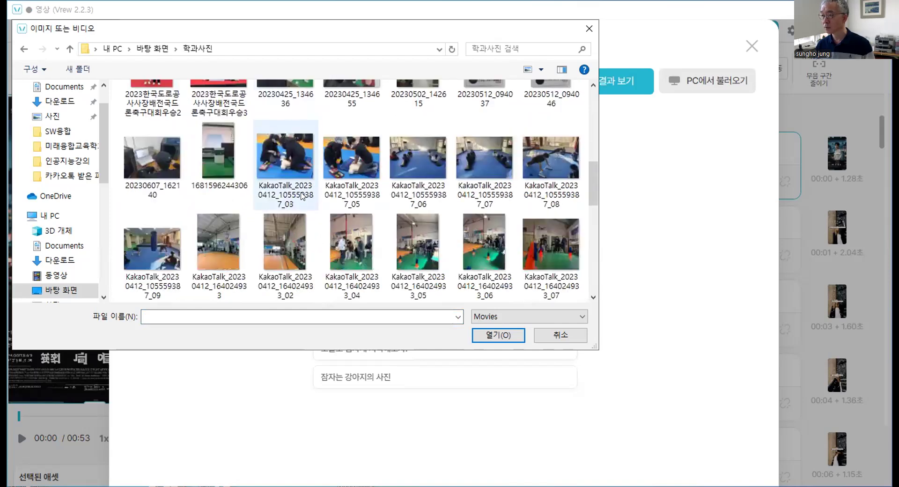
pyautogui.scroll(8, 308, 244)
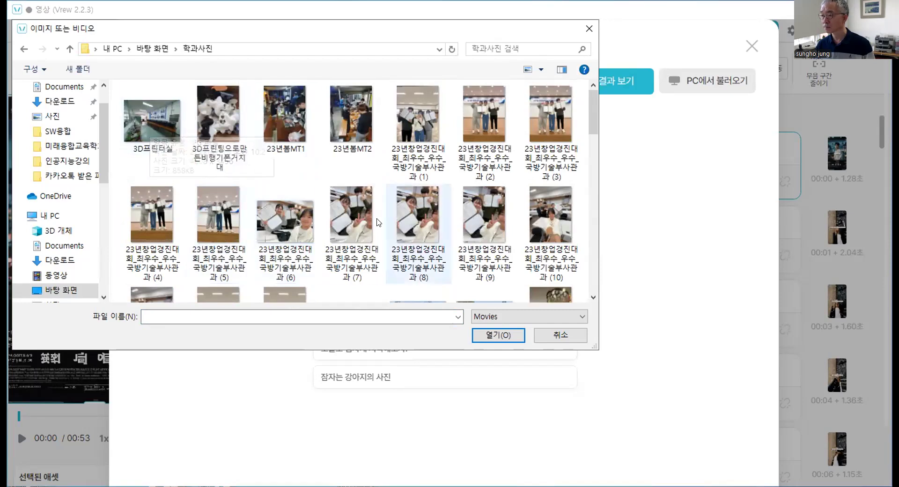
pyautogui.click(347, 223)
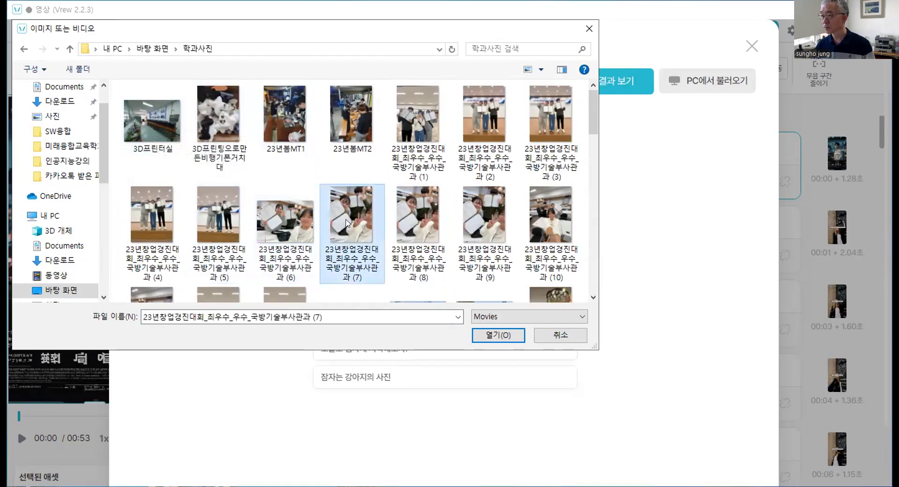
pyautogui.click(498, 335)
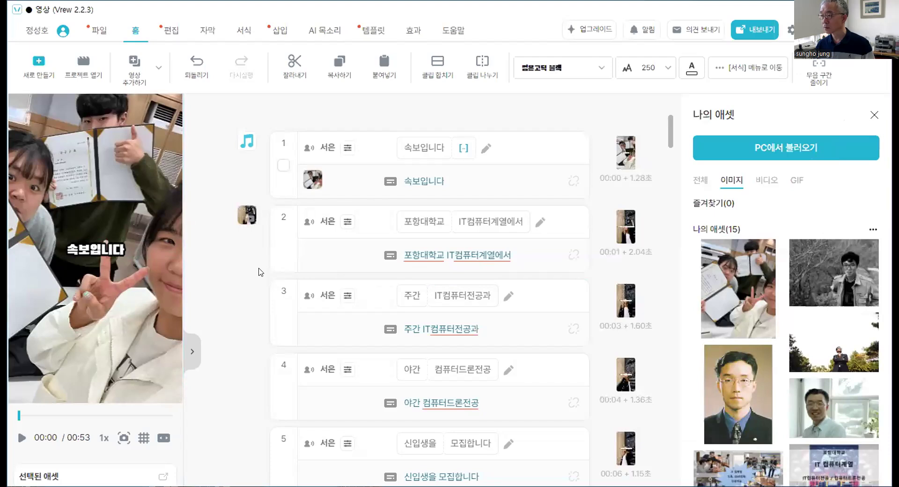
# Step: Check the visuals of clips 2 and 7, and set clip 9's video (안녕하세요) to 잘라서 채우기 so it fills the frame
pyautogui.click(243, 214)
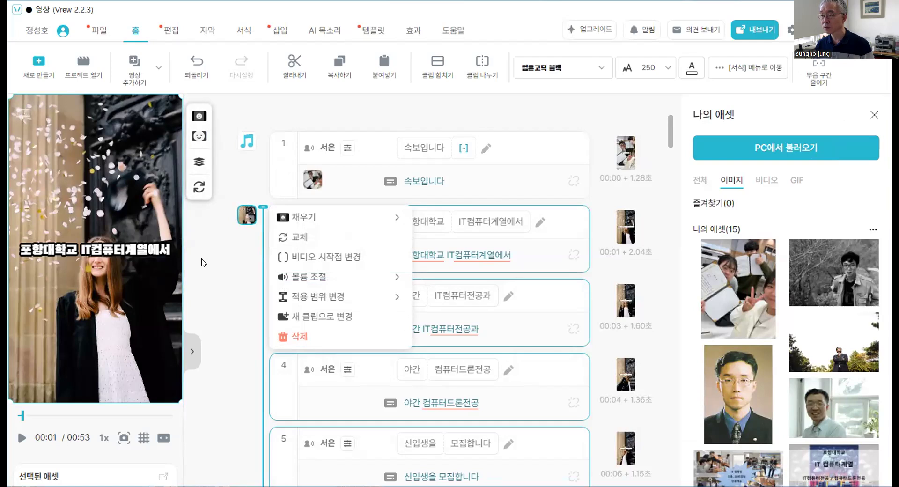
pyautogui.scroll(-5, 230, 256)
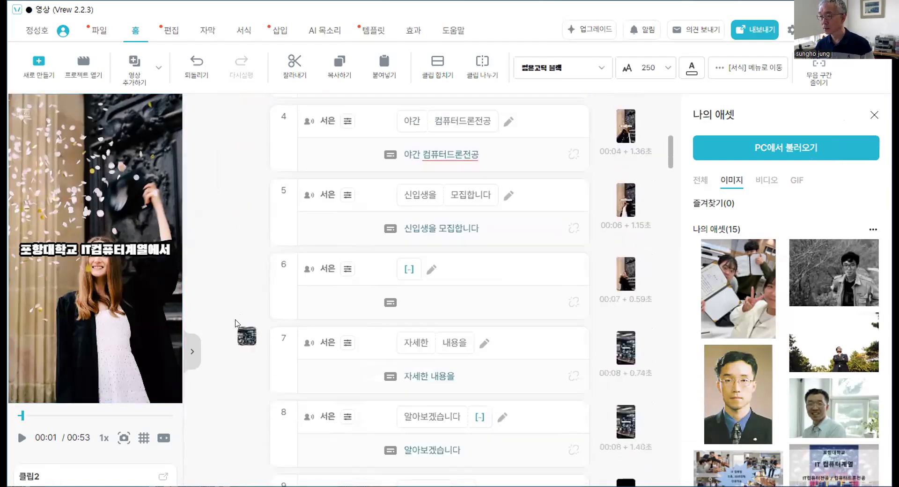
pyautogui.click(244, 335)
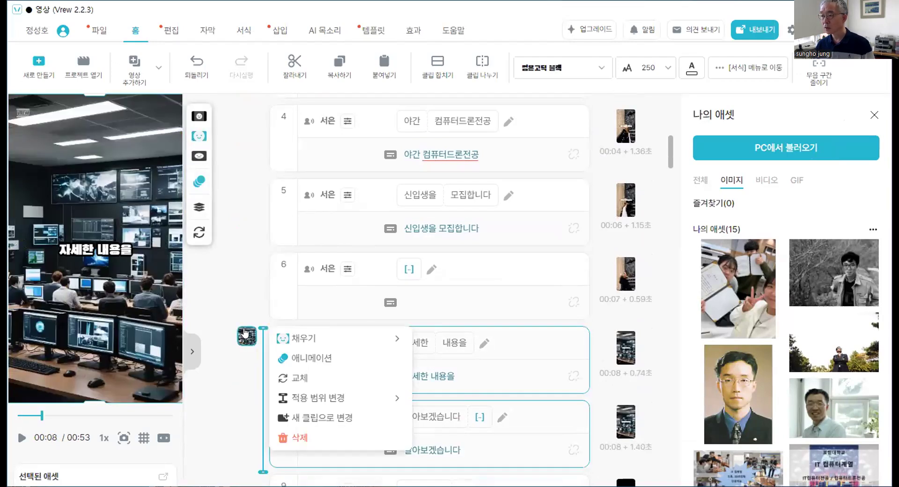
pyautogui.scroll(-6, 217, 354)
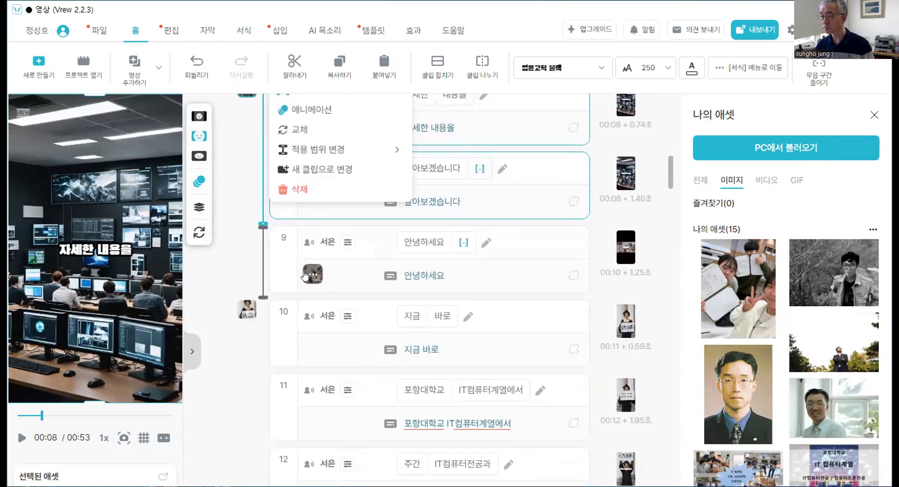
pyautogui.click(304, 274)
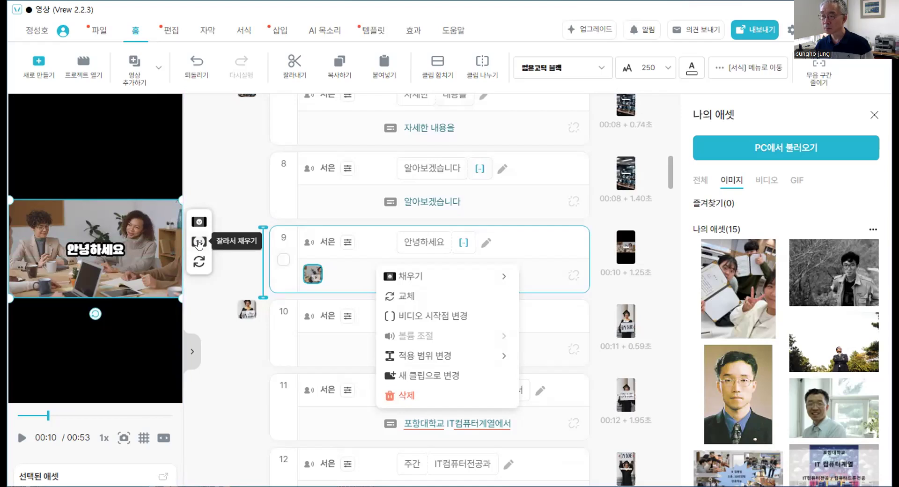
pyautogui.click(198, 242)
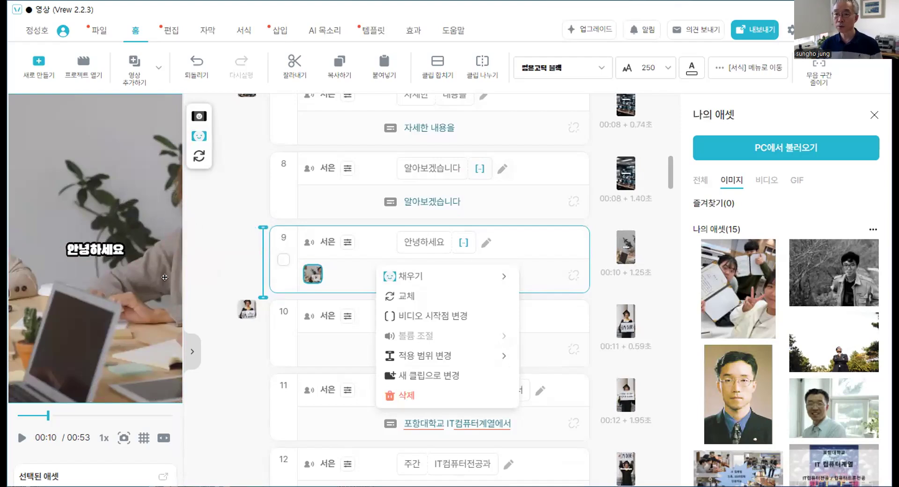
pyautogui.click(244, 298)
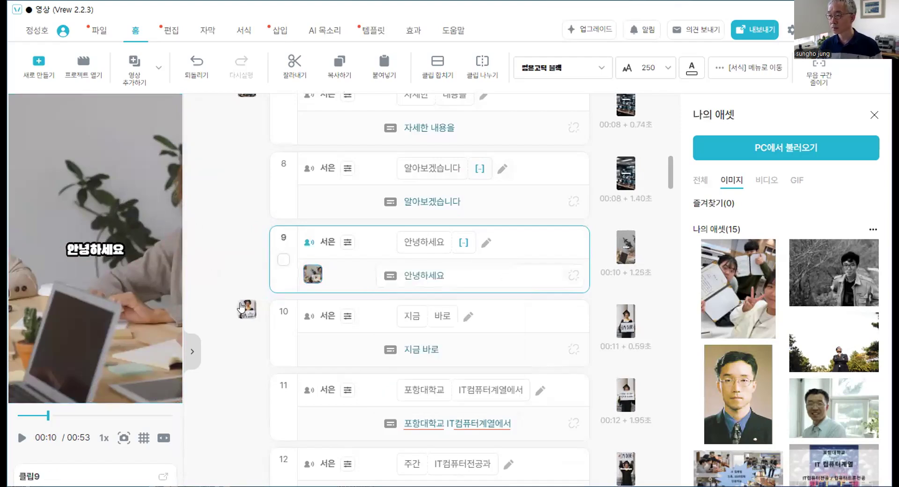
# Step: Check clip 10's visual, and replace the image starting at clip 16 (IT 분야에) with the PC photo 3D프린팅으로만든비행기폰거치대
pyautogui.click(244, 309)
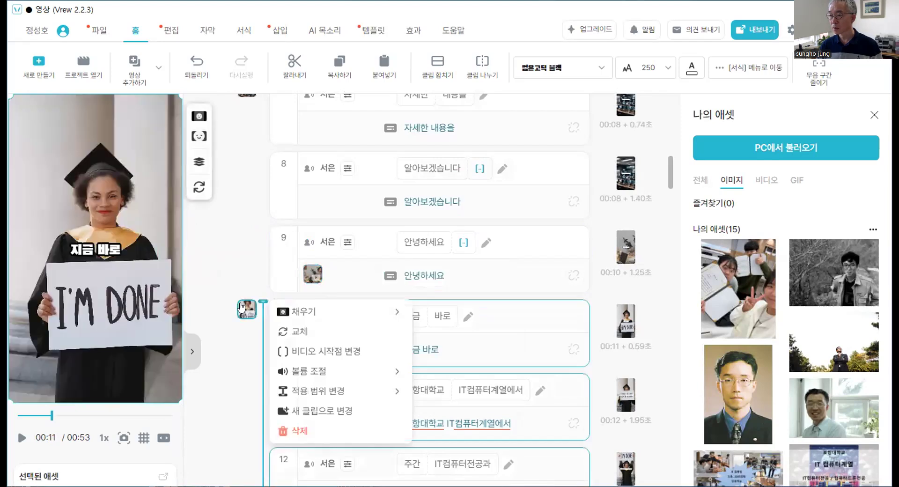
pyautogui.scroll(-8, 229, 318)
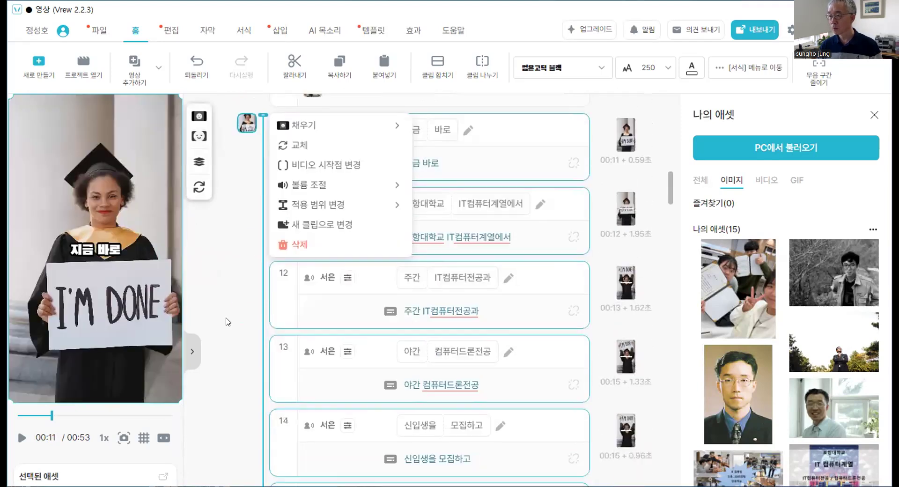
pyautogui.scroll(-3, 228, 321)
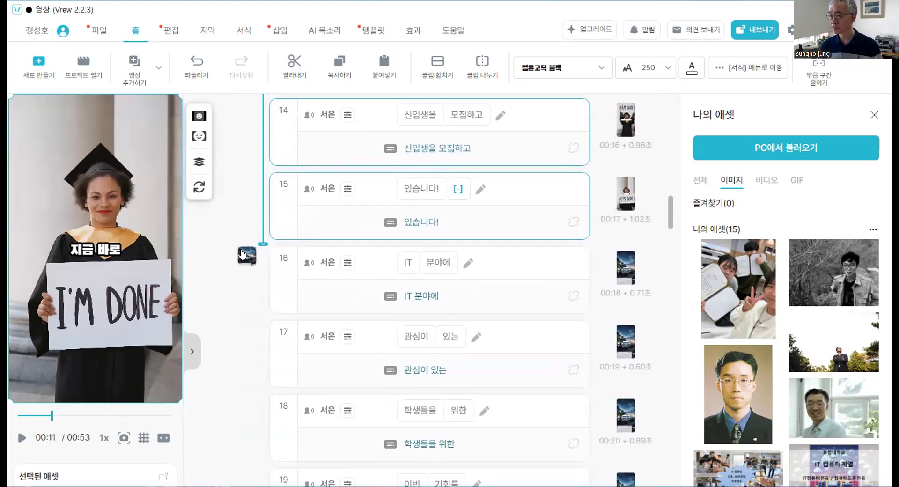
pyautogui.click(244, 255)
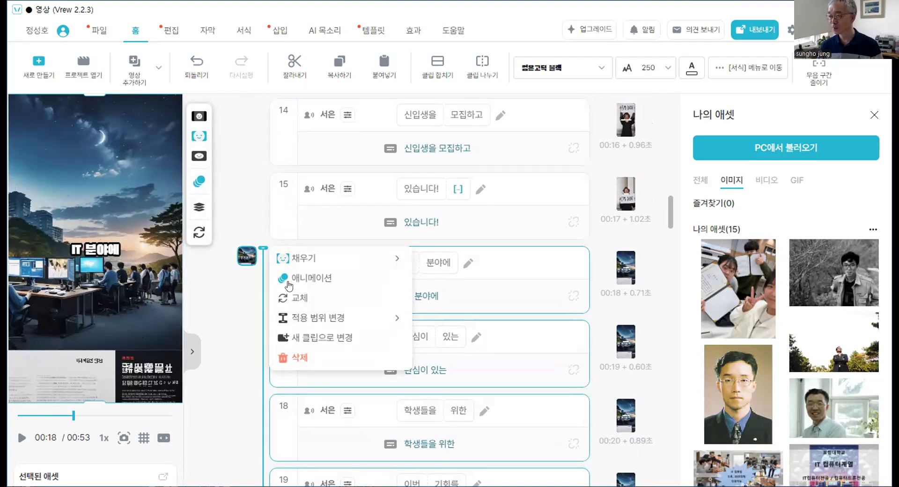
pyautogui.click(297, 300)
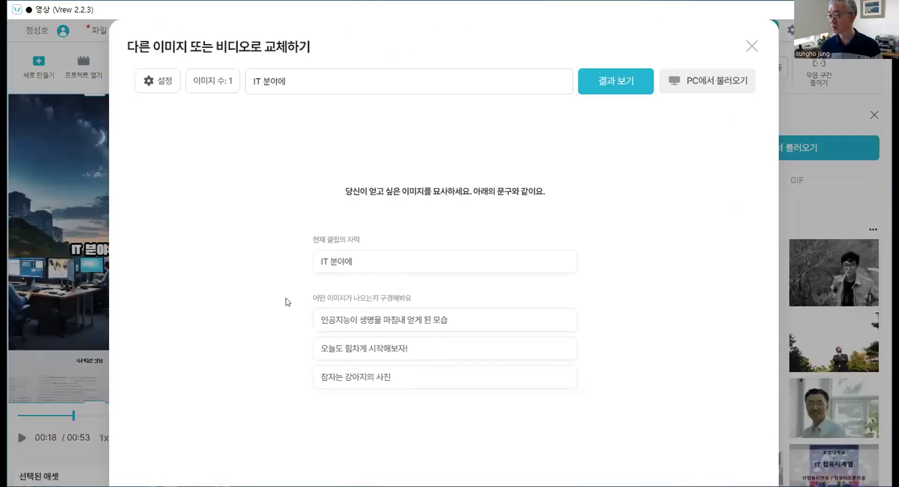
pyautogui.click(688, 85)
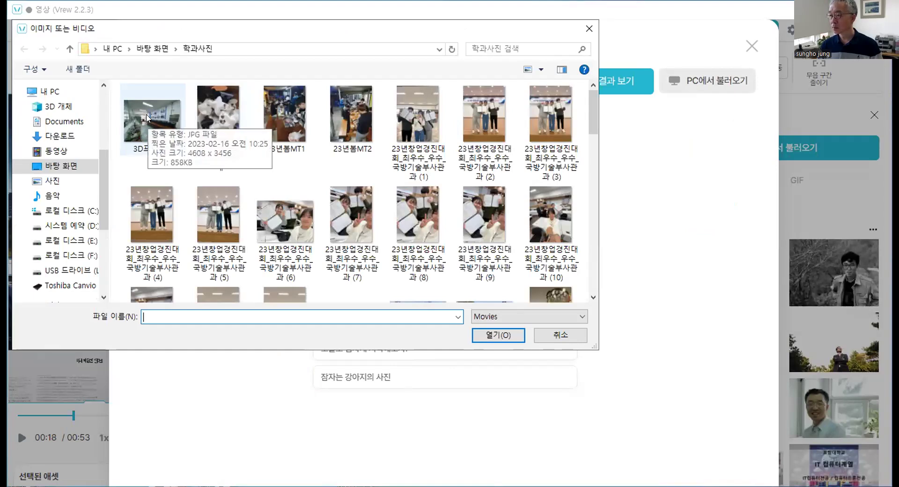
pyautogui.click(220, 114)
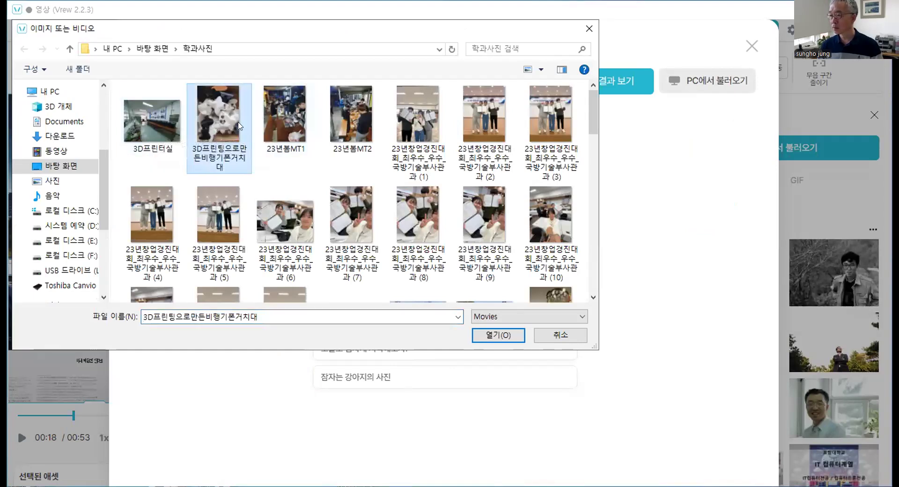
pyautogui.click(496, 335)
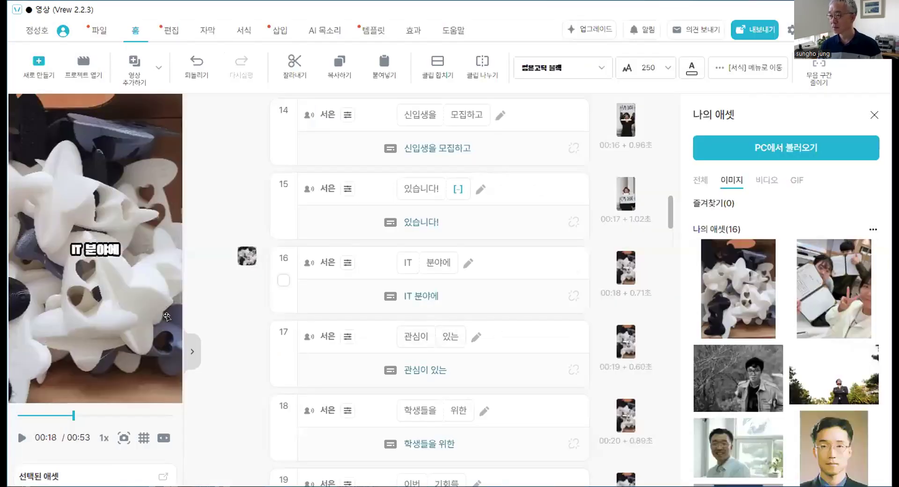
# Step: Set the video starting at clip 22 (주간과 야간) to 잘라서 채우기 so it fills the vertical frame
pyautogui.scroll(-3, 242, 322)
pyautogui.scroll(-7, 242, 318)
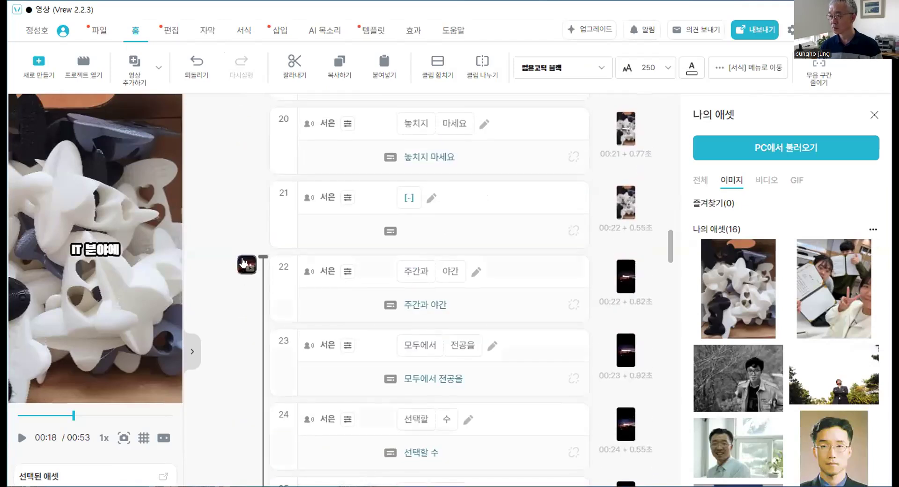
pyautogui.click(246, 264)
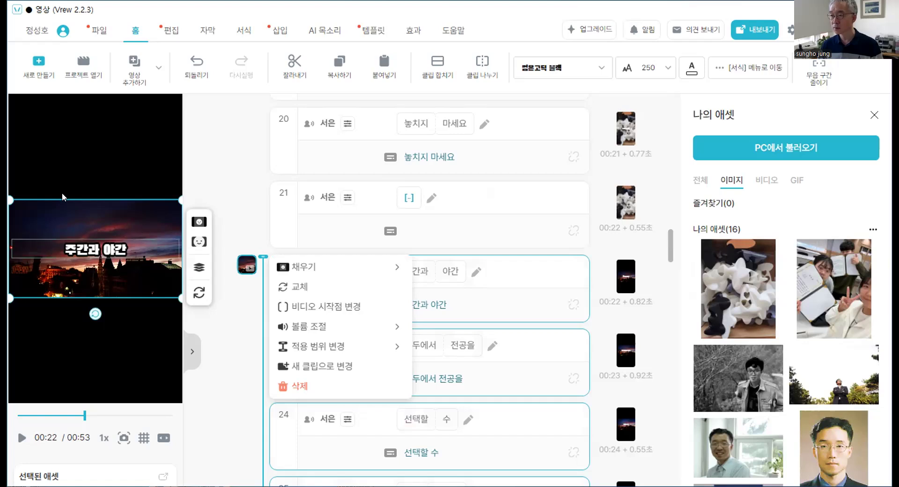
pyautogui.click(199, 242)
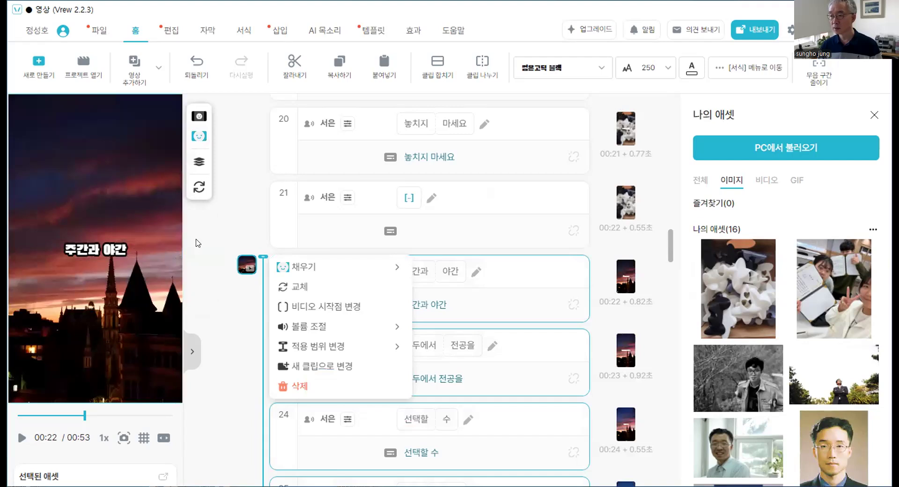
# Step: Check the visual that starts at clip 29 (IT산업이 빠르게) in the preview
pyautogui.click(237, 314)
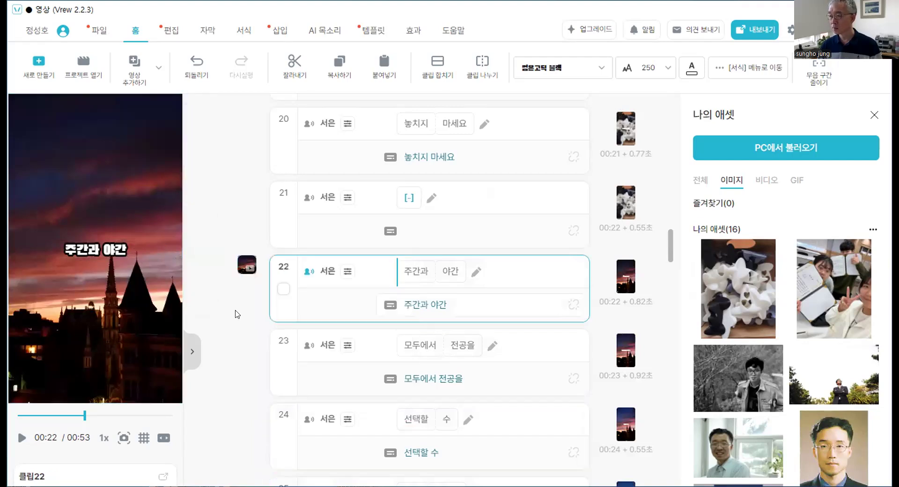
pyautogui.scroll(-1, 237, 314)
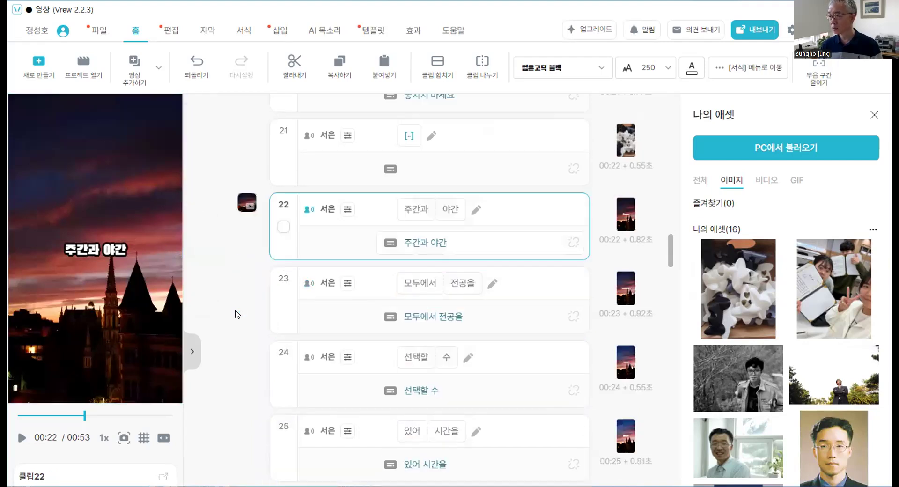
pyautogui.scroll(-5, 237, 314)
pyautogui.scroll(-1, 237, 313)
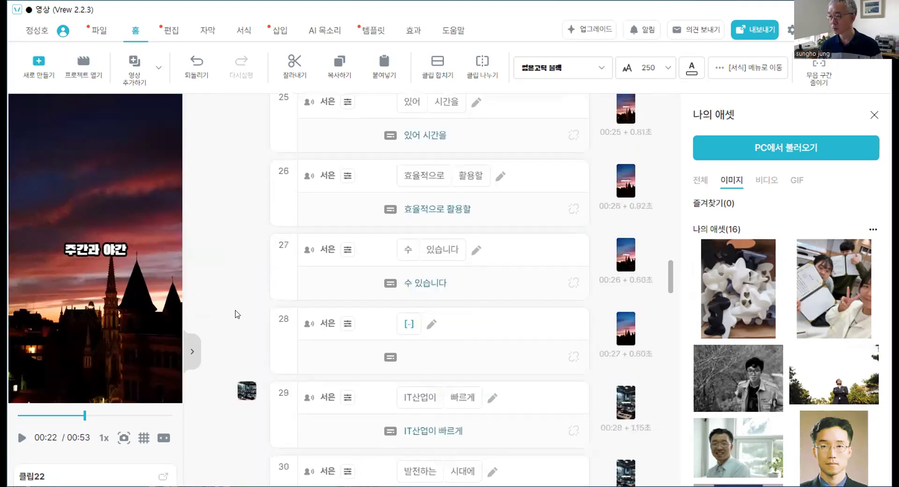
pyautogui.scroll(-1, 237, 313)
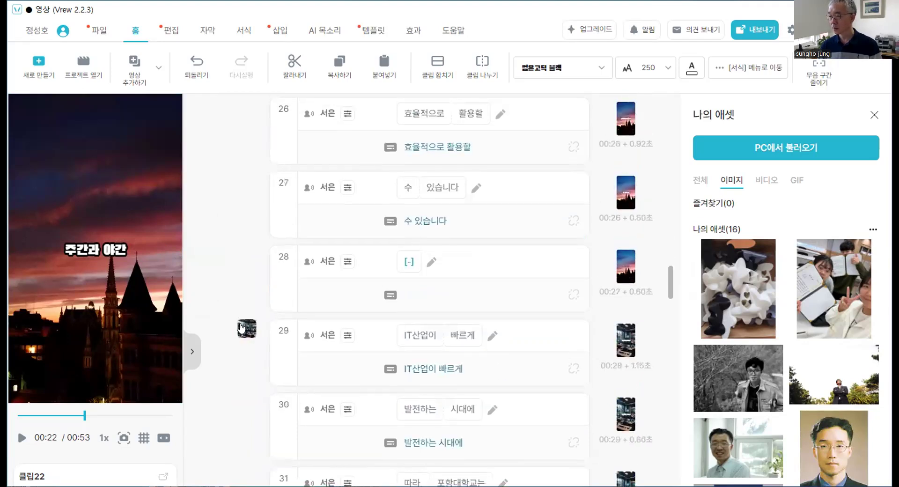
pyautogui.click(241, 327)
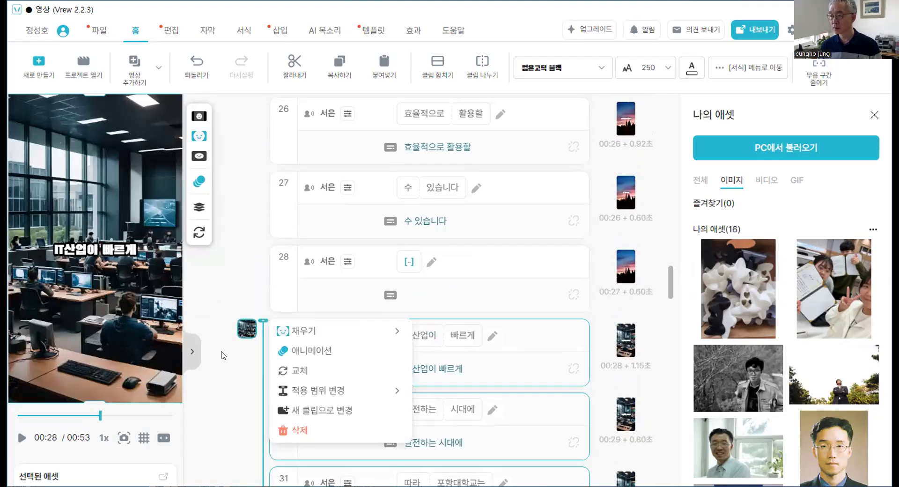
# Step: Set the video starting at clip 33 (현장에서 요구하는) to 잘라서 채우기 so it fills the vertical frame
pyautogui.scroll(-3, 222, 355)
pyautogui.scroll(-1, 222, 355)
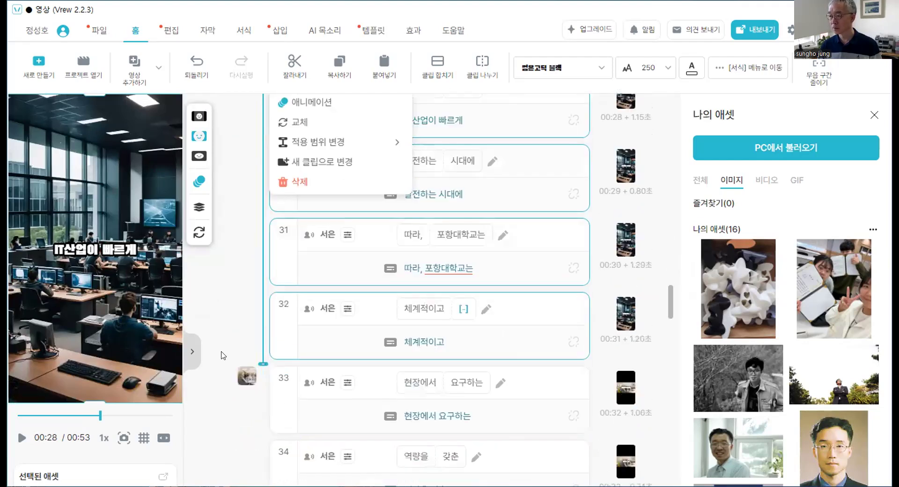
pyautogui.scroll(-1, 228, 334)
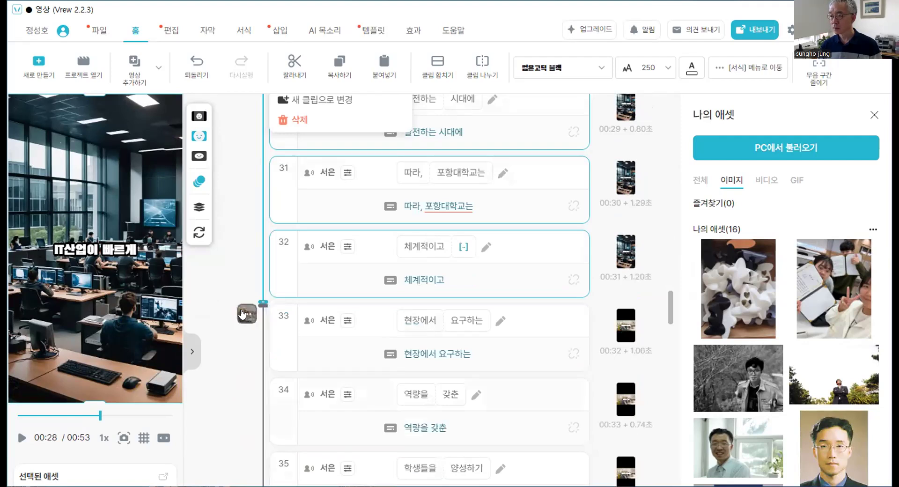
pyautogui.click(246, 314)
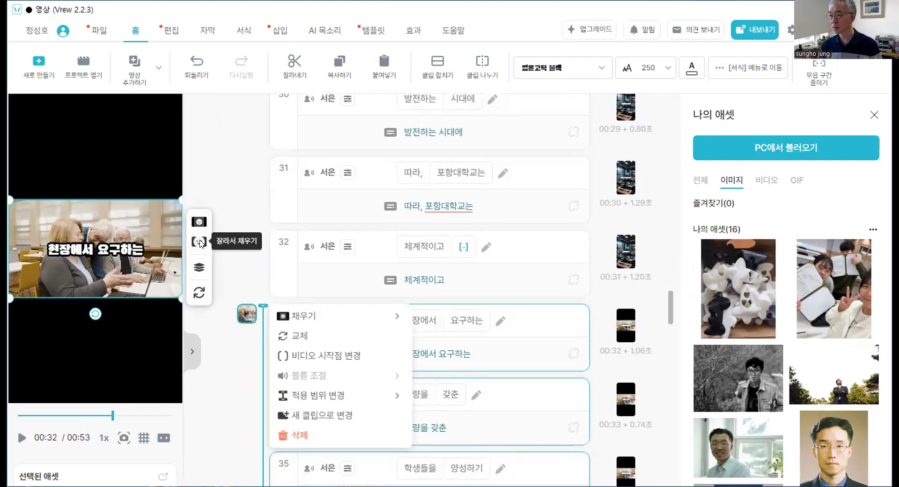
pyautogui.click(200, 243)
# Step: Replace the image starting at clip 39 (여러분께서는 더) with the PC photo 20230502_142615 from the folder 학과사진
pyautogui.scroll(-1, 216, 297)
pyautogui.scroll(-9, 216, 297)
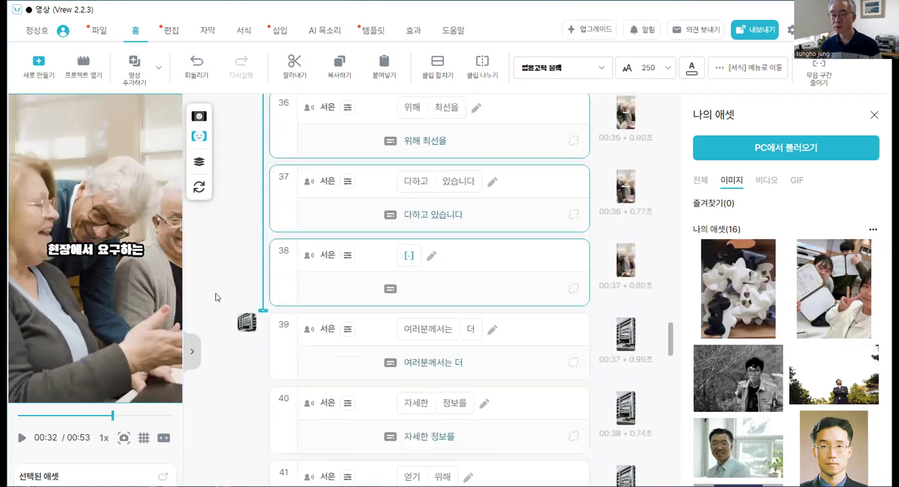
pyautogui.click(244, 322)
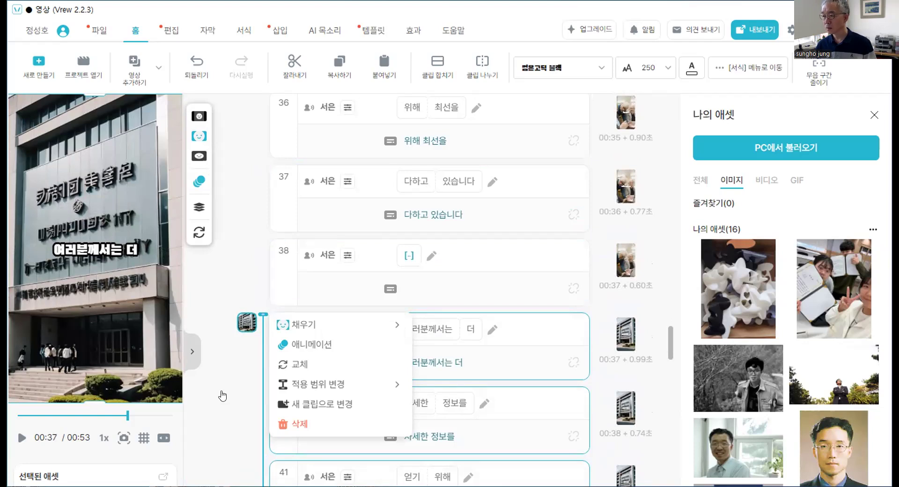
pyautogui.click(271, 347)
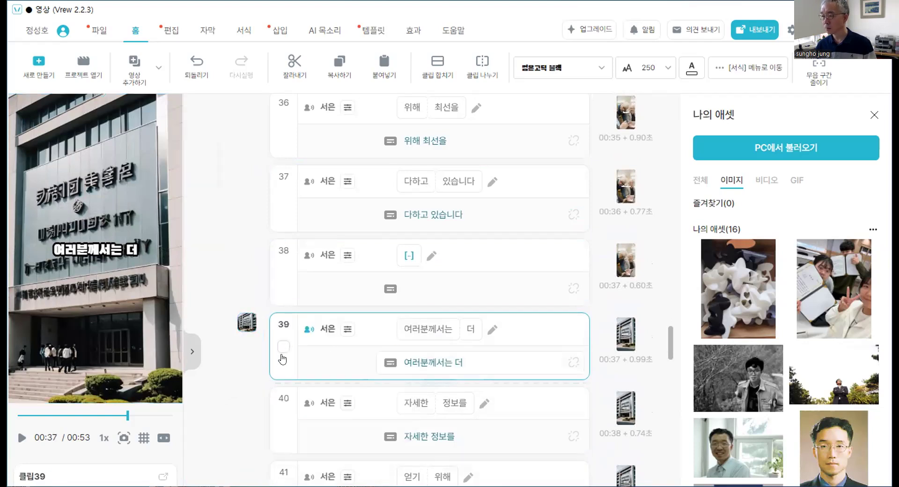
pyautogui.click(245, 323)
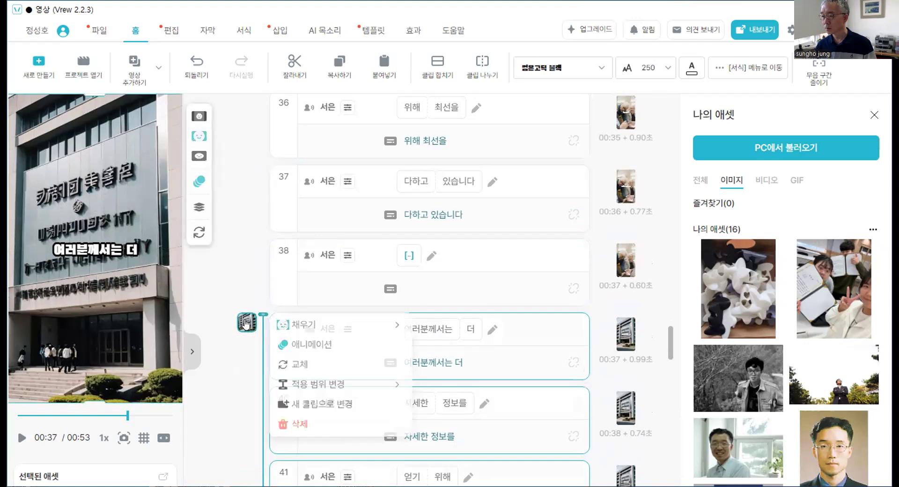
pyautogui.click(298, 365)
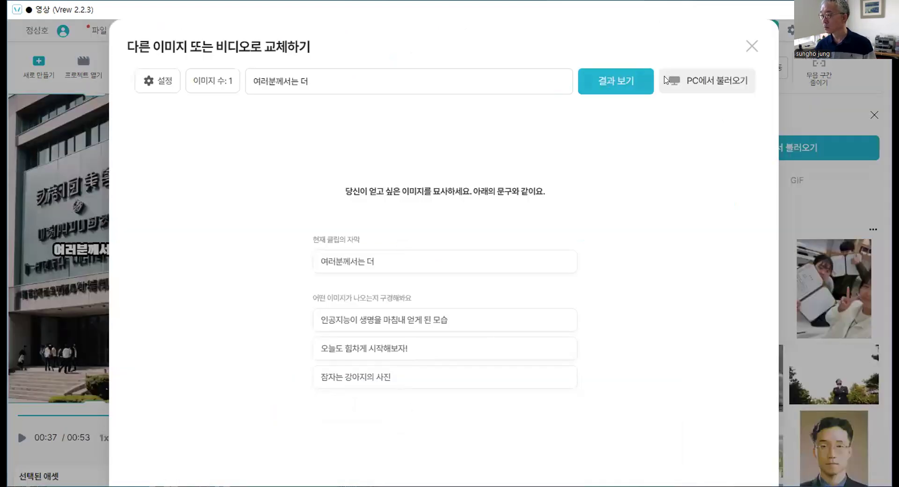
pyautogui.click(688, 81)
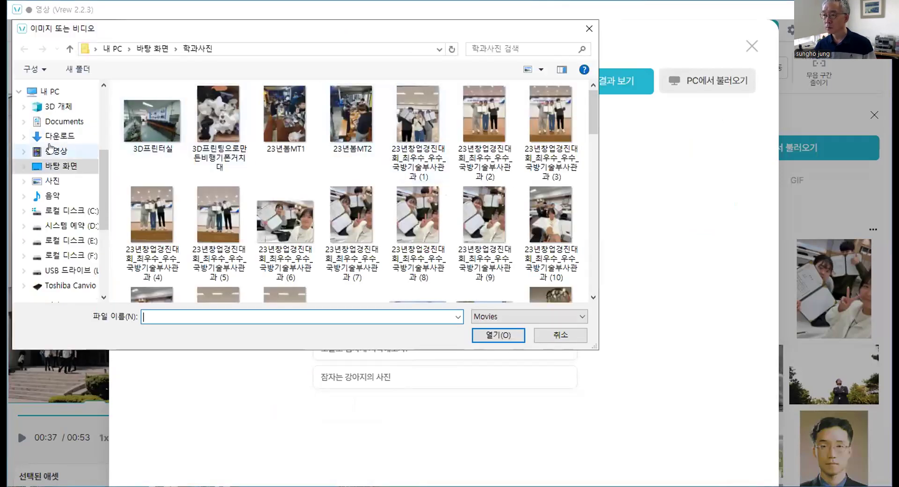
pyautogui.scroll(-1, 102, 190)
pyautogui.moveTo(101, 187); pyautogui.dragTo(100, 234)
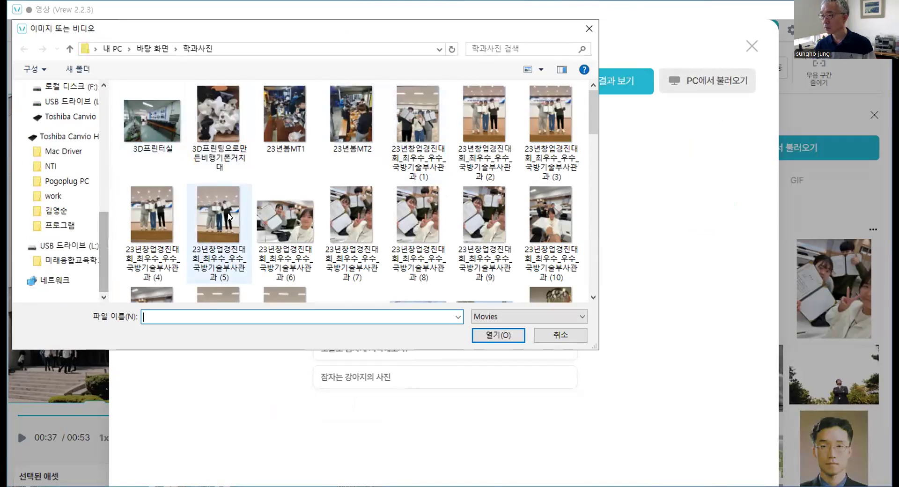
pyautogui.scroll(-3, 220, 211)
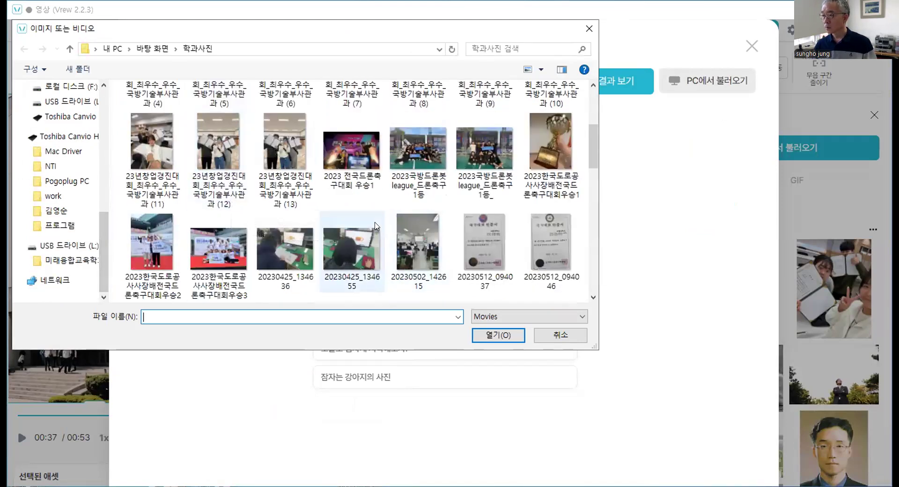
pyautogui.click(418, 248)
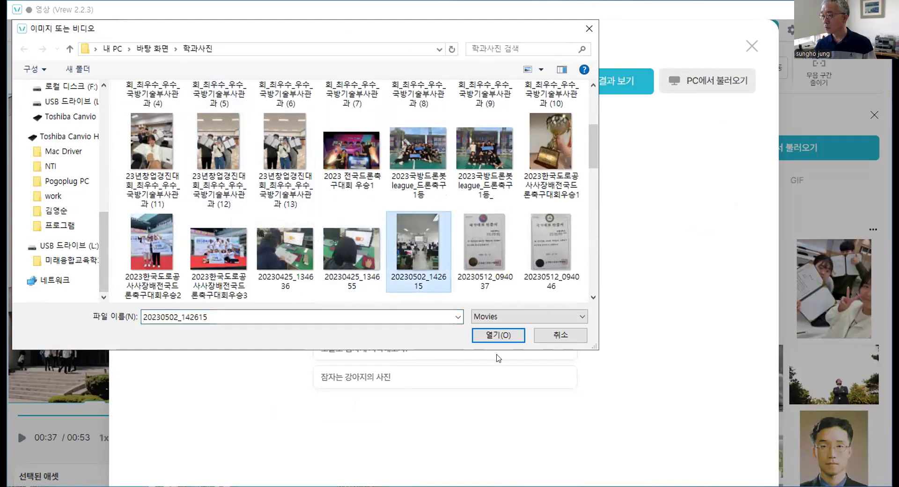
pyautogui.click(485, 336)
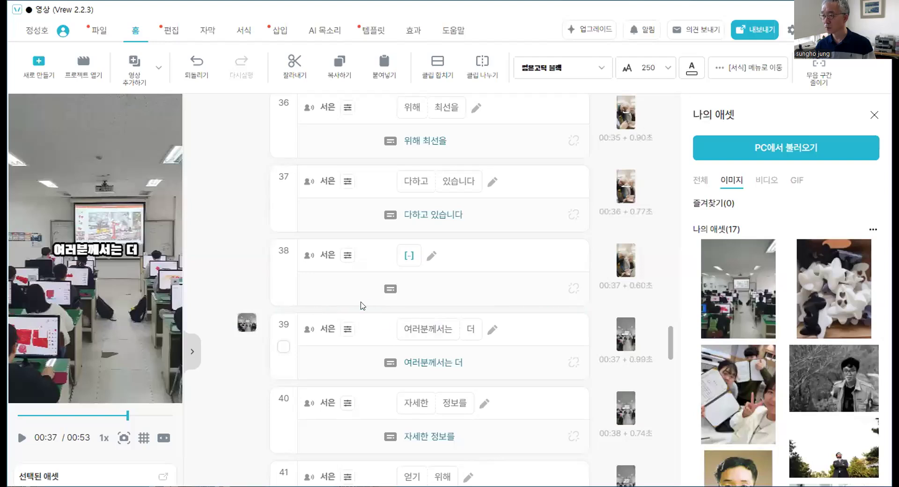
# Step: Set the video starting at clip 43 (IT컴퓨터계열 포항대학교로) to 잘라서 채우기 so it fills the vertical frame
pyautogui.scroll(-5, 239, 358)
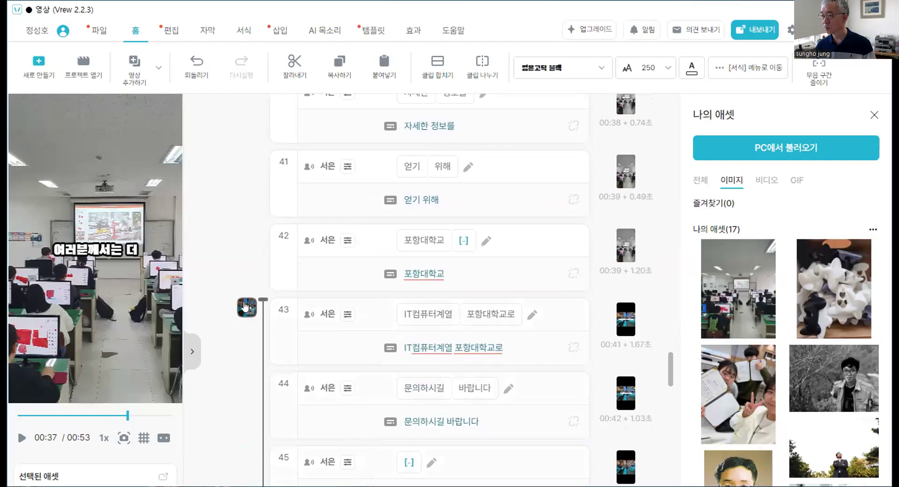
pyautogui.click(243, 306)
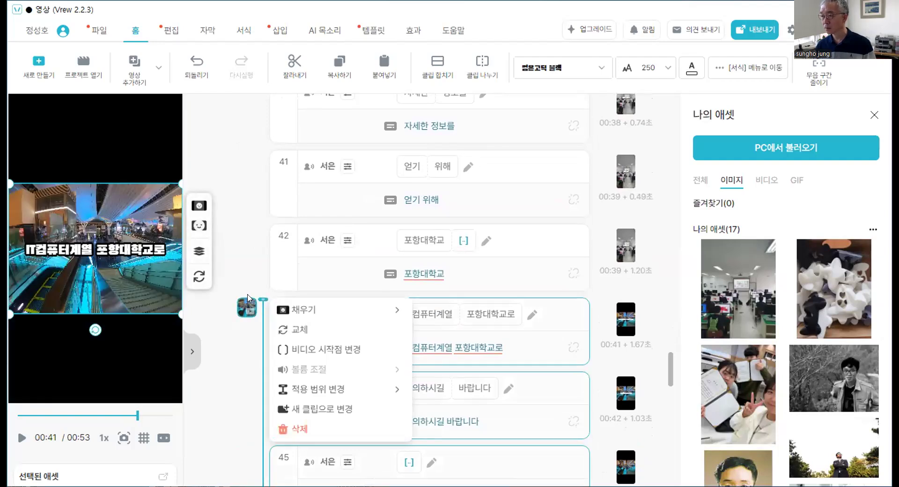
pyautogui.click(198, 225)
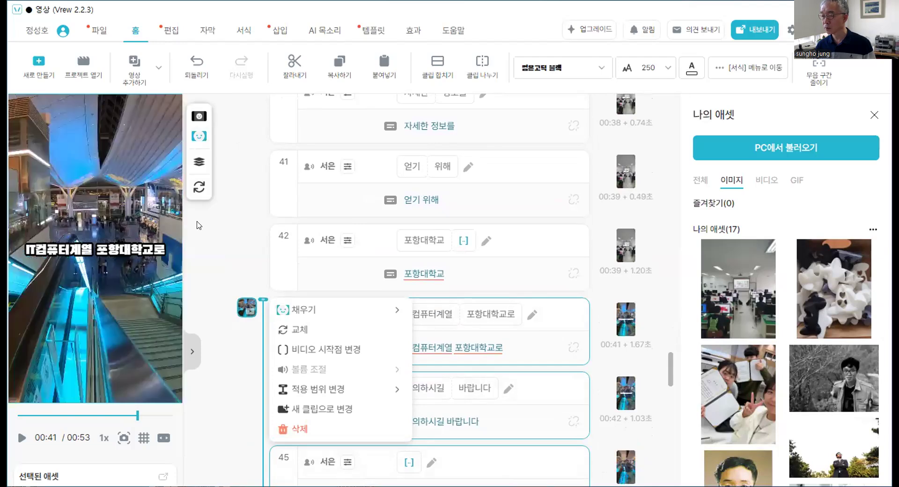
# Step: Check the visuals starting at clips 46, 50 and 53, through to the final clip 55 (감사합니다)
pyautogui.scroll(-5, 240, 294)
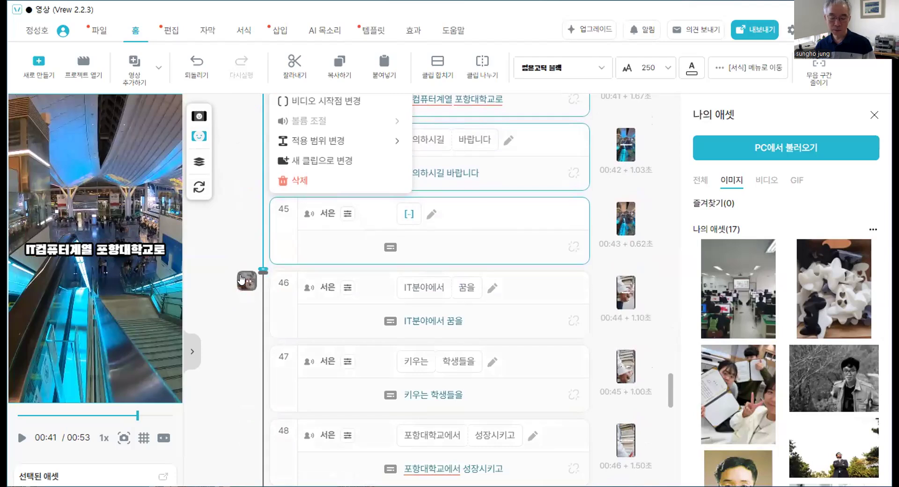
pyautogui.click(246, 279)
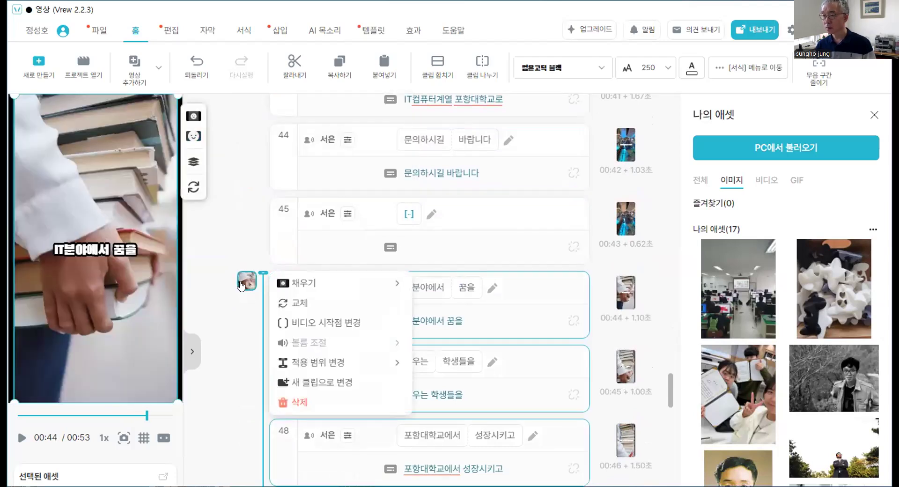
pyautogui.scroll(-3, 238, 312)
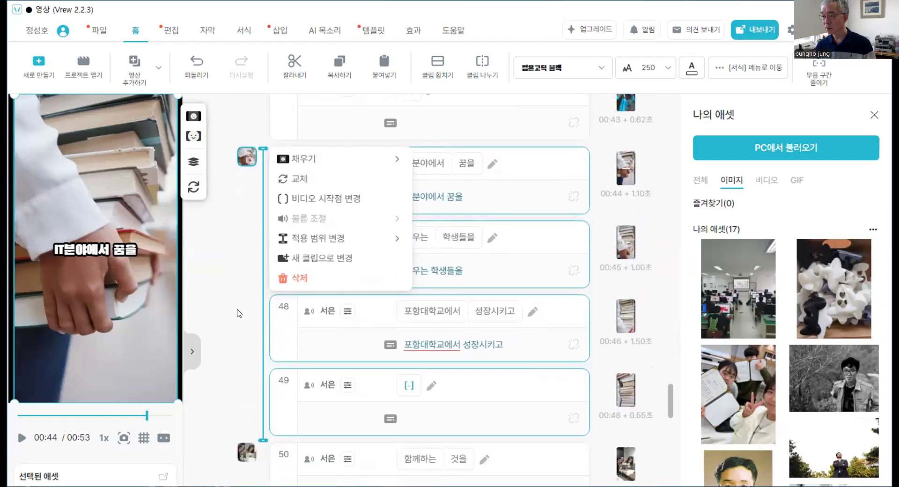
pyautogui.scroll(-3, 239, 313)
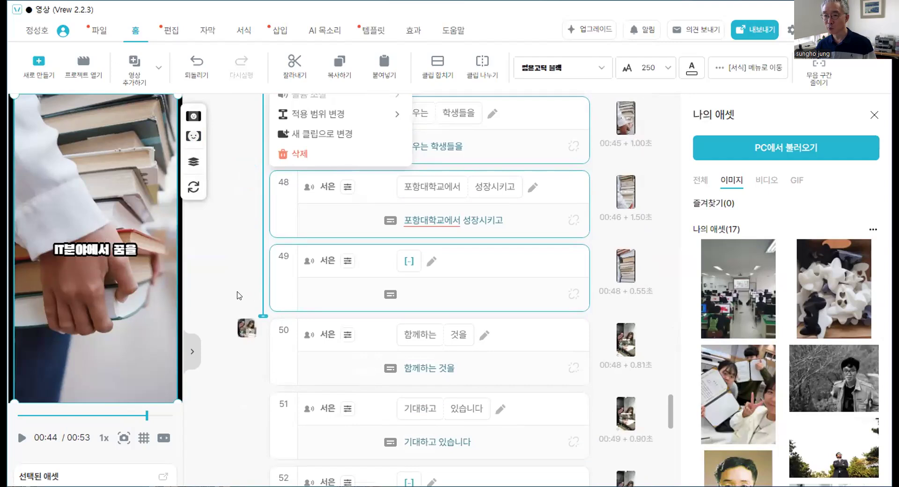
pyautogui.click(242, 324)
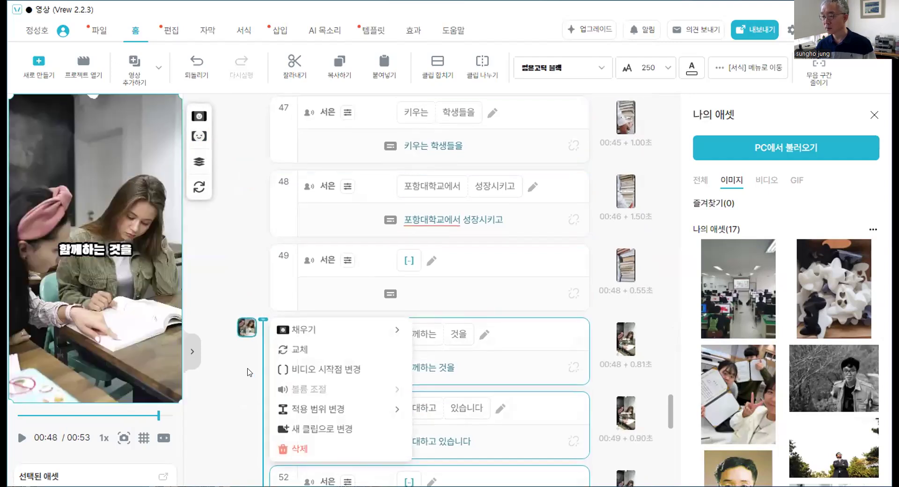
pyautogui.scroll(-3, 249, 372)
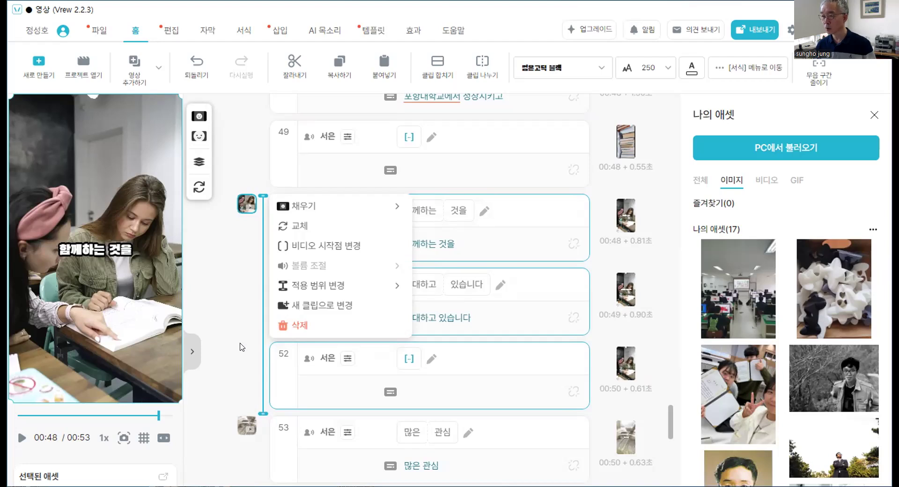
pyautogui.scroll(-3, 241, 347)
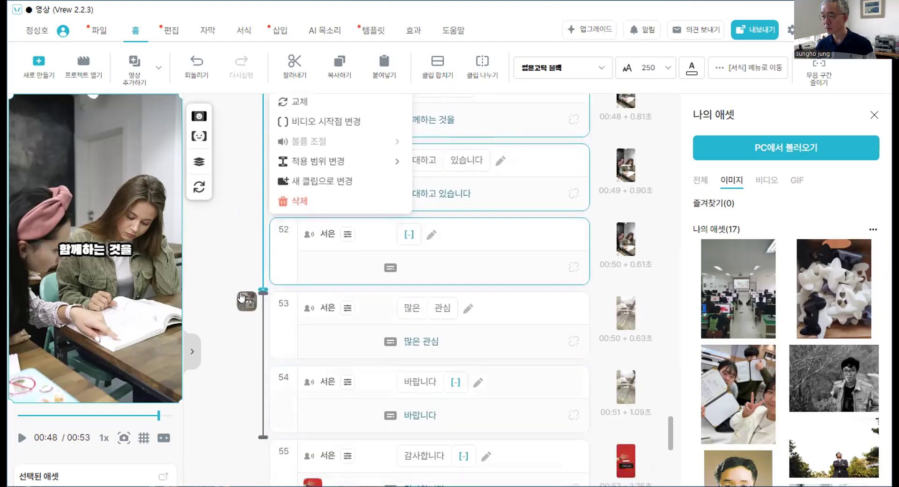
pyautogui.click(241, 297)
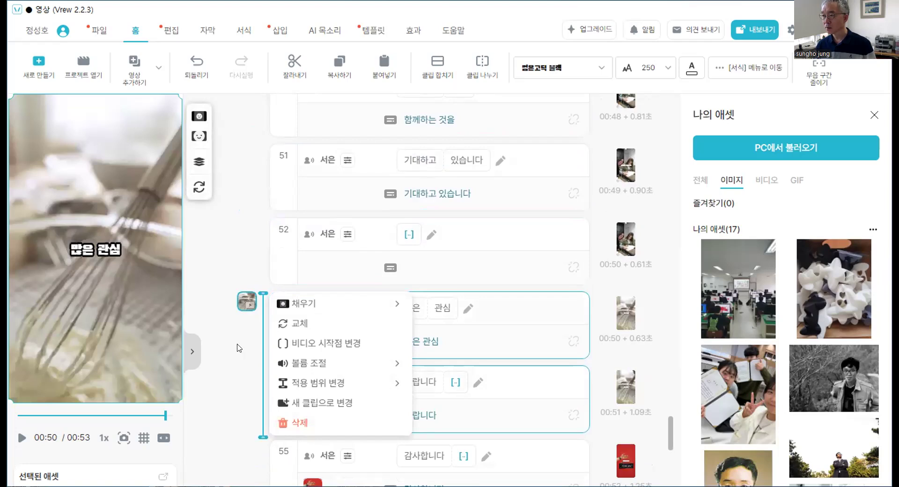
pyautogui.scroll(-3, 239, 348)
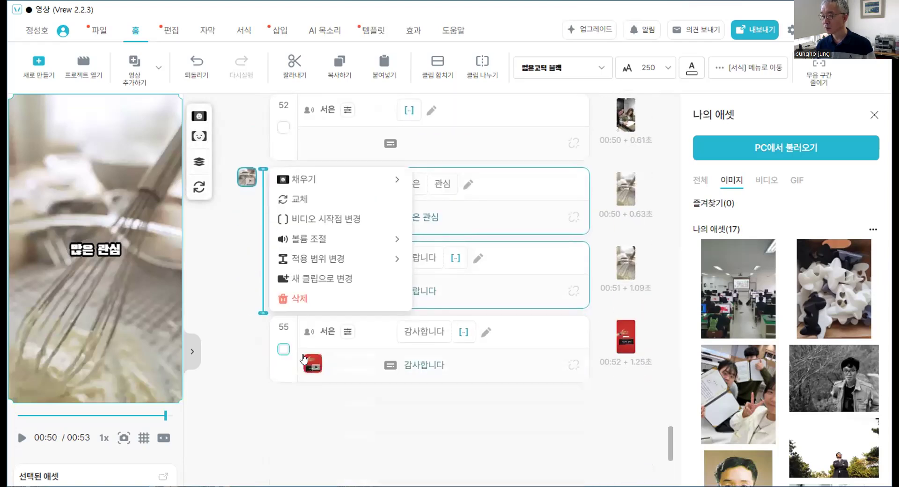
# Step: Return to clip 1 (속보입니다) and play the whole video from the beginning to review it
pyautogui.scroll(8, 239, 348)
pyautogui.scroll(10, 240, 347)
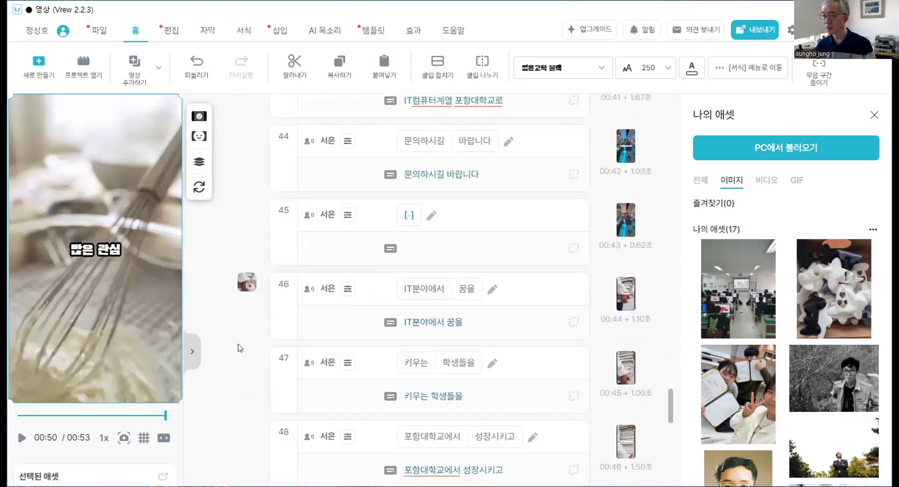
pyautogui.scroll(15, 242, 264)
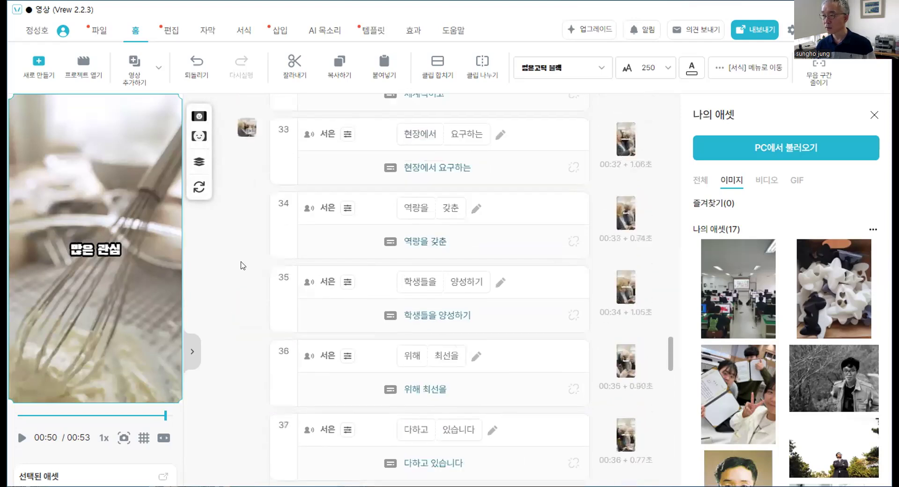
pyautogui.scroll(5, 241, 268)
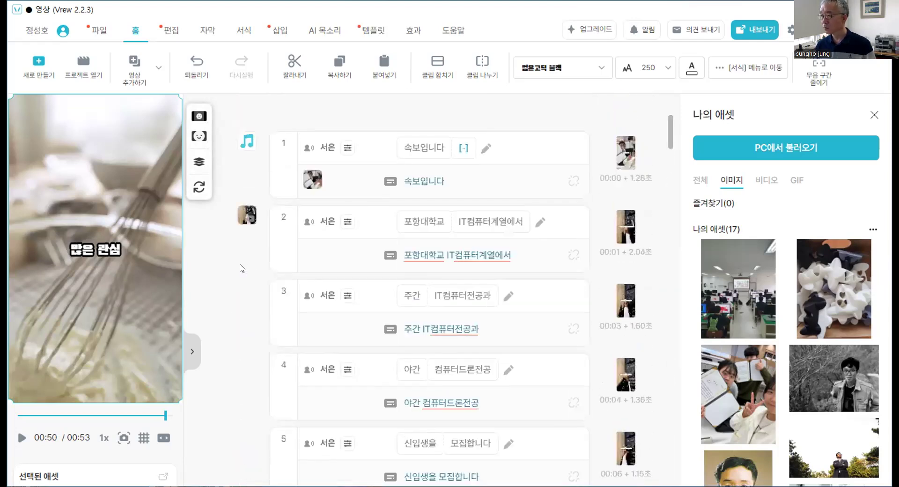
pyautogui.click(261, 177)
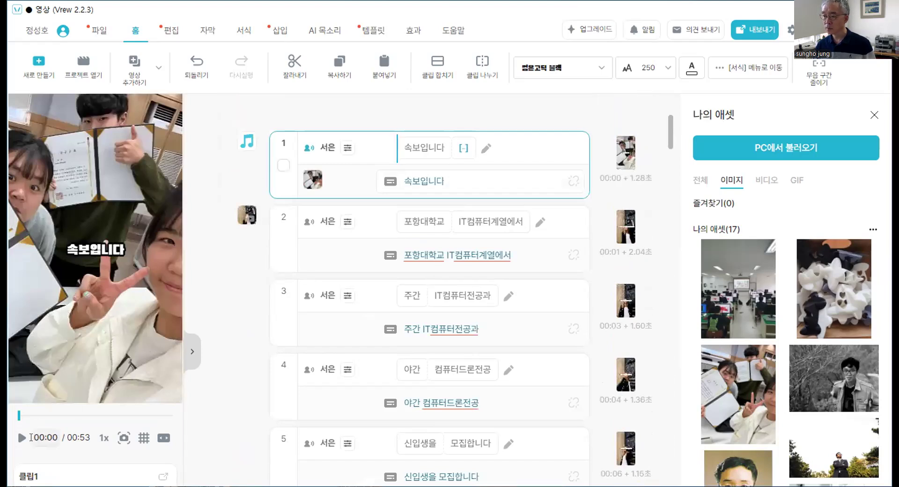
pyautogui.click(21, 439)
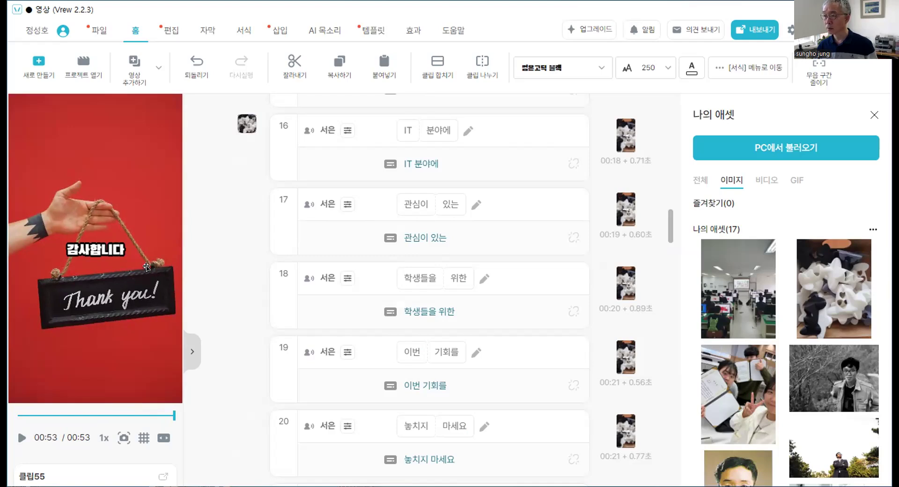
# Step: Set the subtitle font size to 500 for the whole video
pyautogui.click(662, 69)
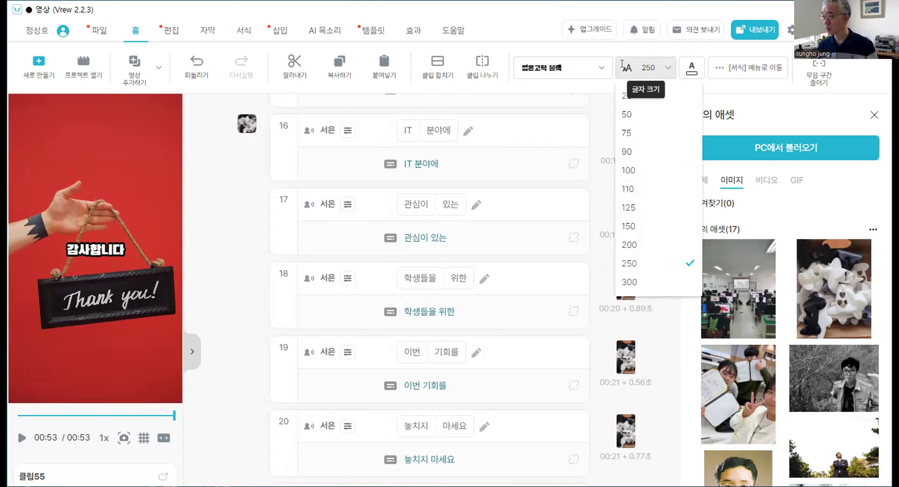
pyautogui.click(631, 67)
pyautogui.write('5')
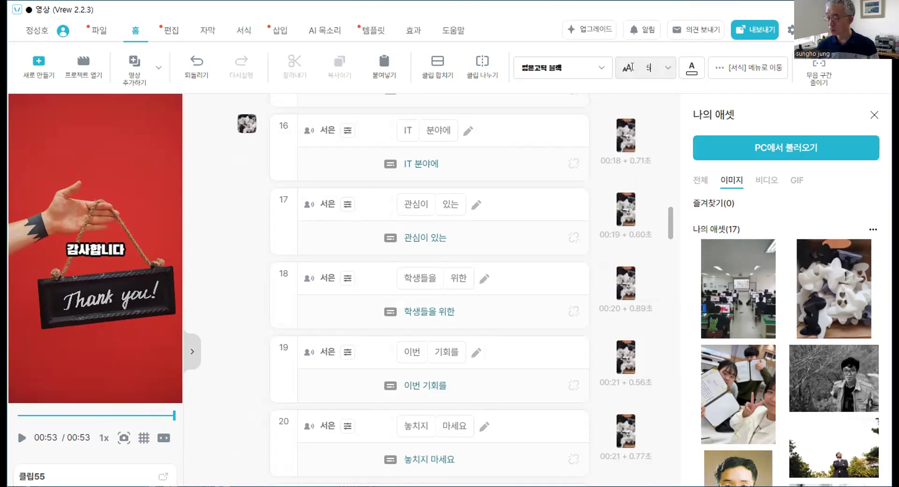
pyautogui.write('00')
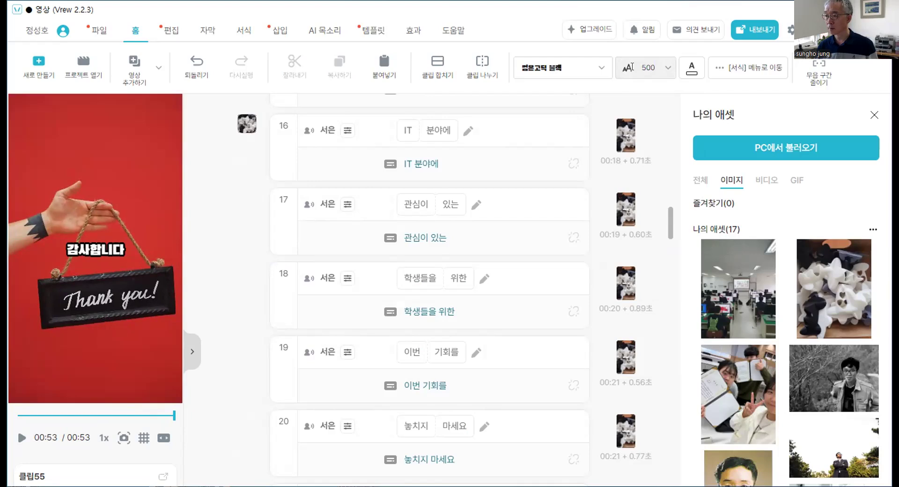
pyautogui.press('Return')
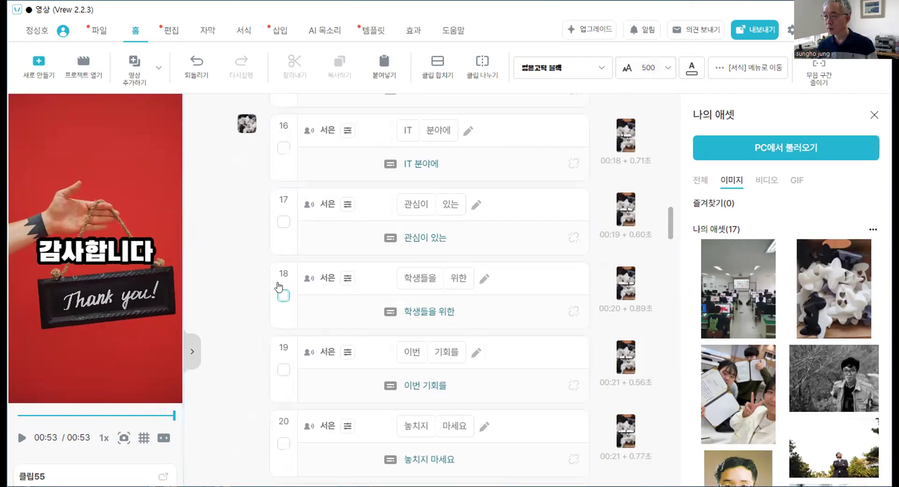
# Step: Play the whole video from clip 1 (속보입니다) to review the enlarged subtitles
pyautogui.scroll(15, 279, 287)
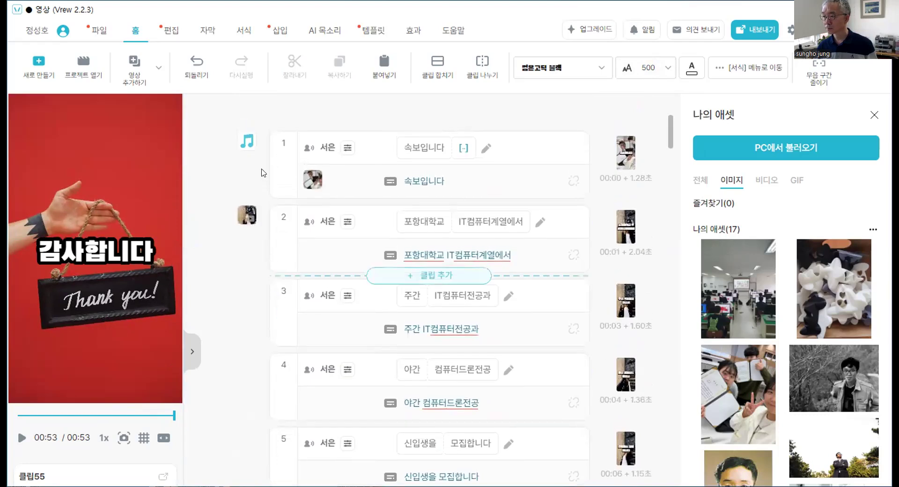
pyautogui.click(263, 172)
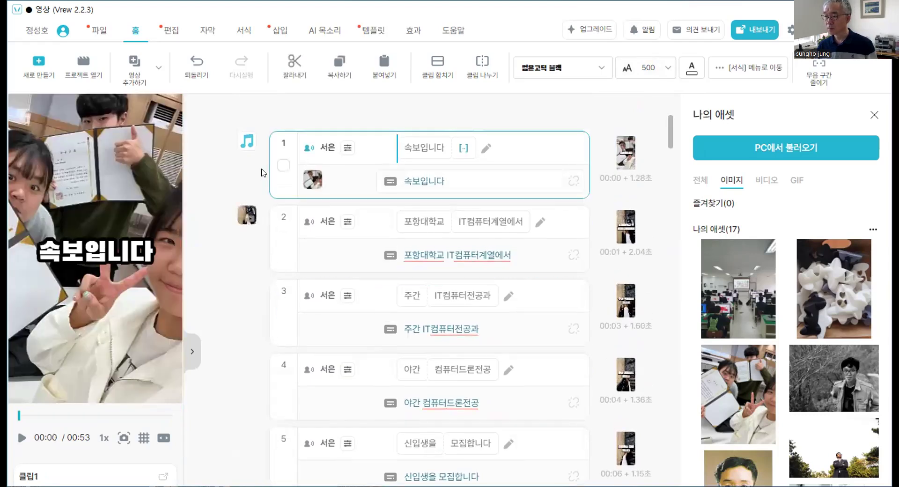
pyautogui.click(21, 439)
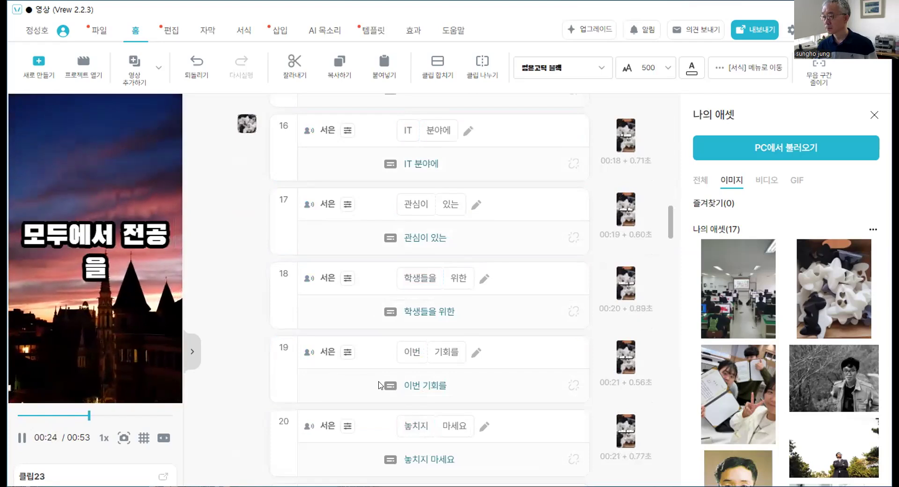
pyautogui.scroll(-5, 380, 385)
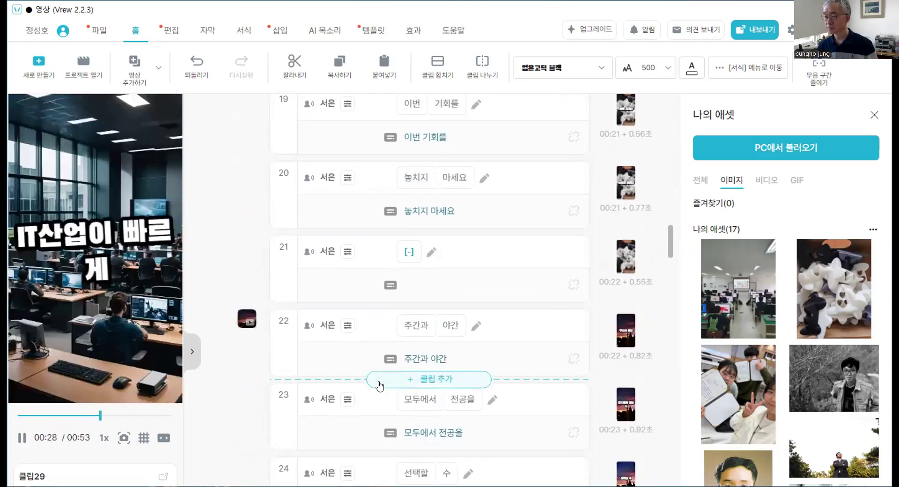
pyautogui.scroll(-2, 379, 385)
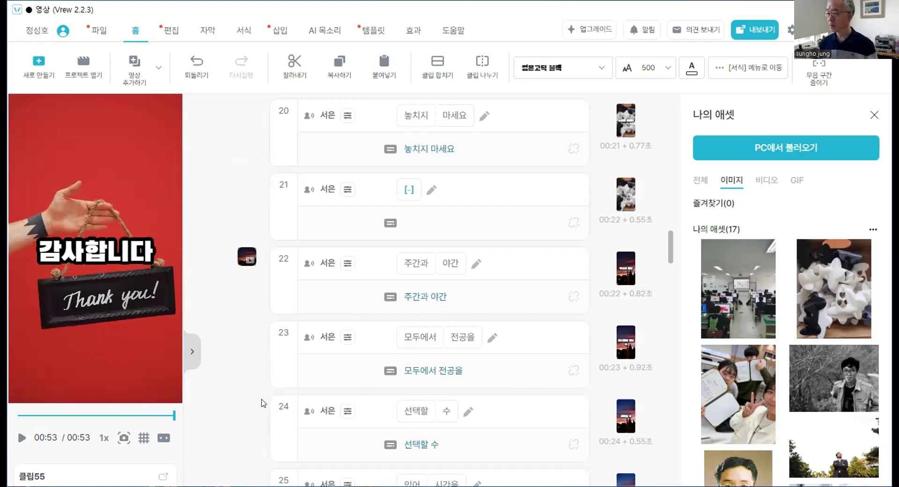
pyautogui.scroll(15, 263, 403)
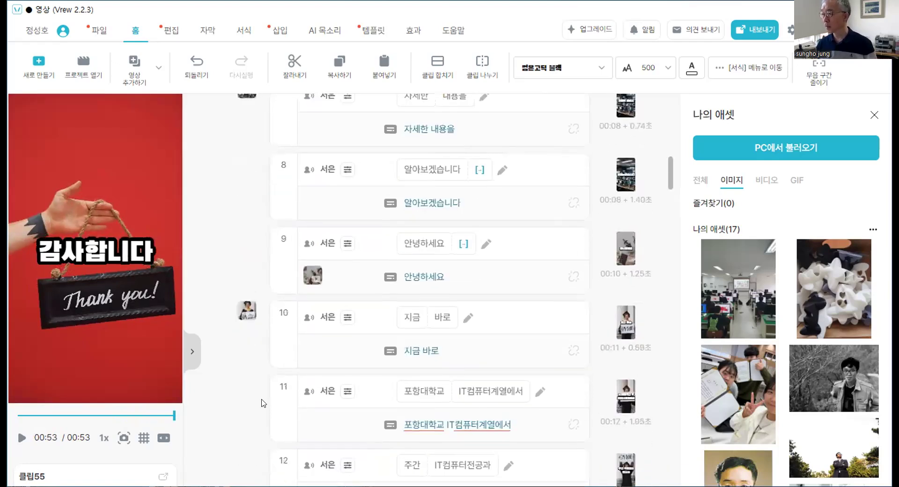
pyautogui.scroll(6, 263, 402)
pyautogui.scroll(-4, 526, 232)
pyautogui.scroll(-20, 526, 233)
pyautogui.scroll(-13, 525, 230)
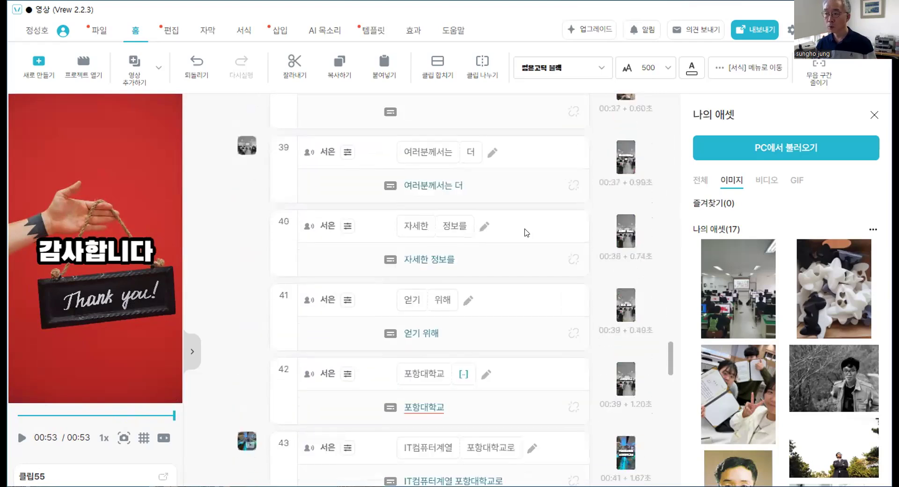
pyautogui.scroll(19, 526, 232)
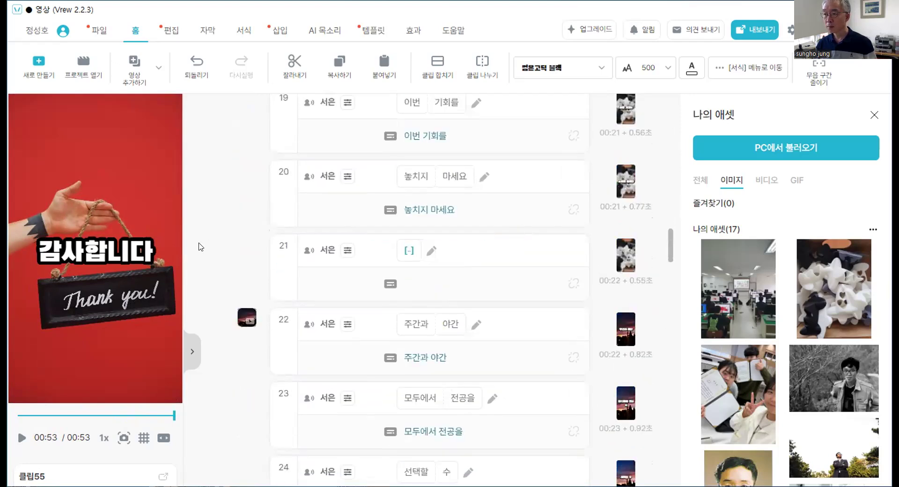
pyautogui.scroll(-3, 200, 246)
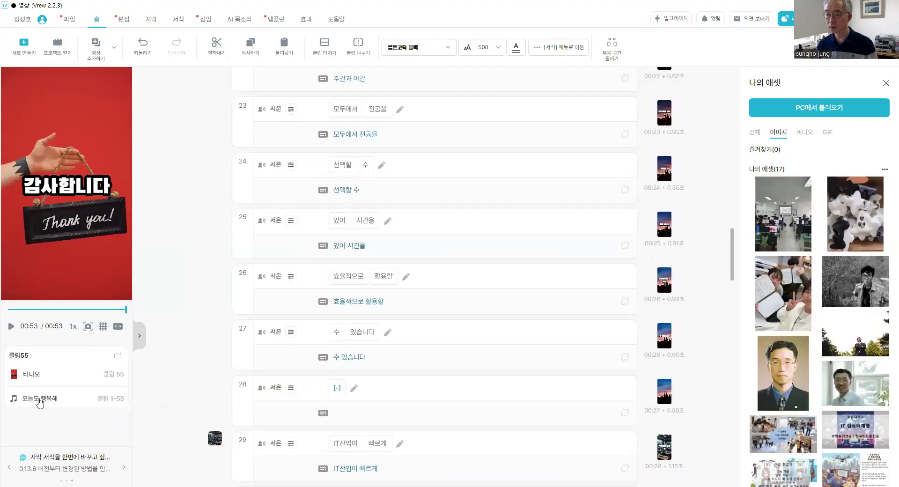
# Step: Check the current background music 오늘도 행복해, then open the free background music library and filter it by 코믹
pyautogui.click(39, 399)
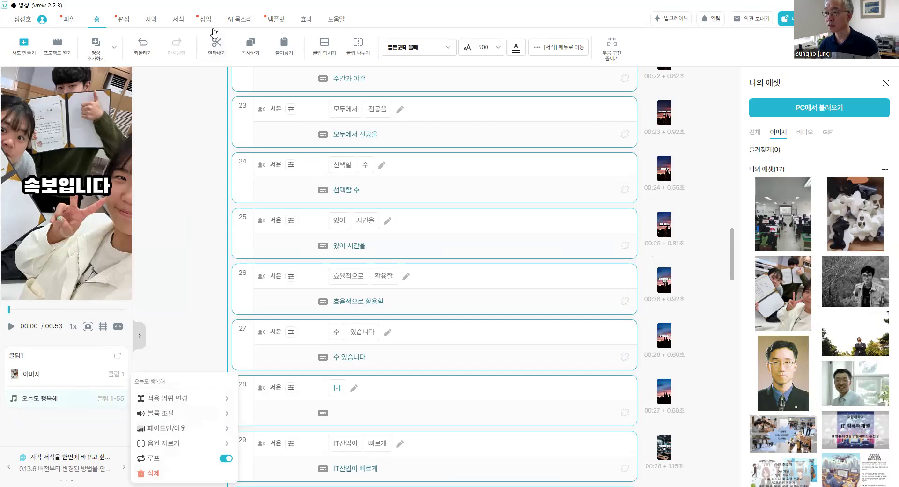
pyautogui.click(209, 23)
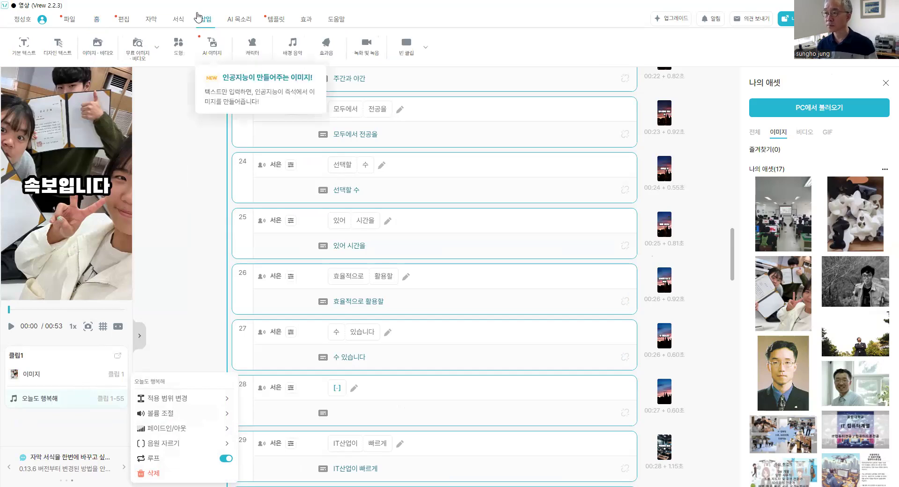
pyautogui.click(292, 55)
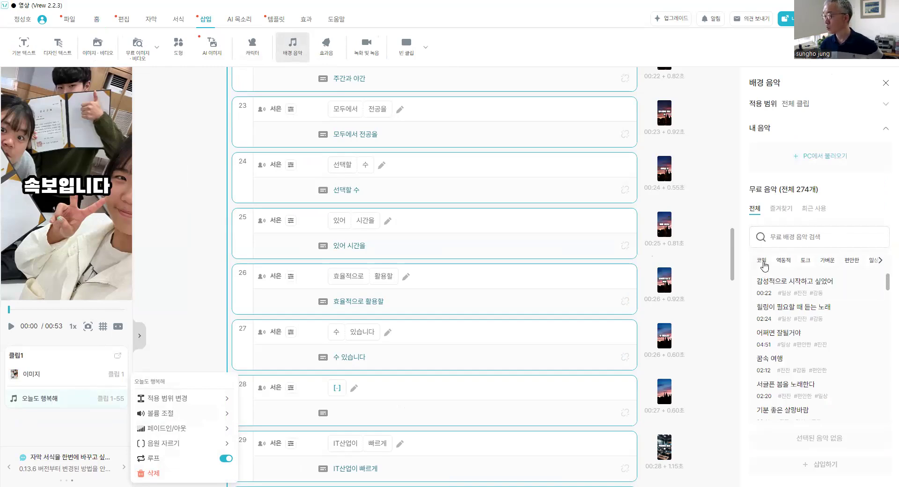
pyautogui.click(783, 261)
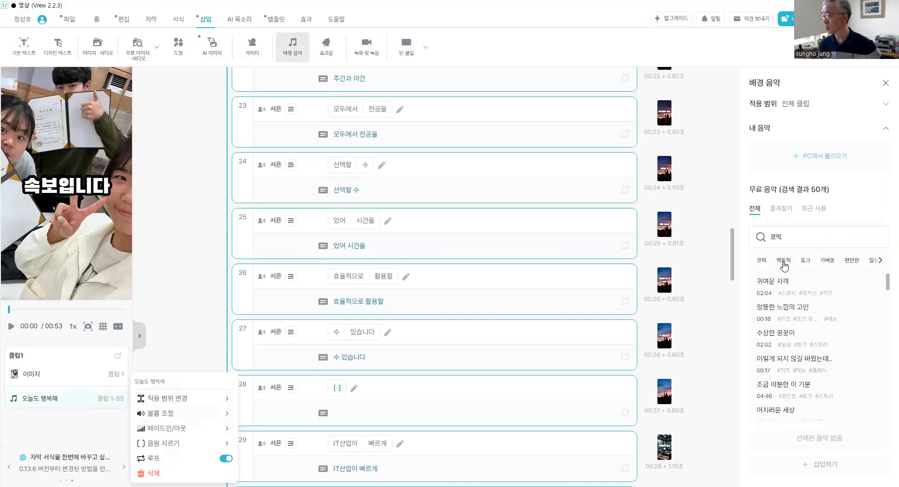
pyautogui.click(806, 260)
pyautogui.click(827, 260)
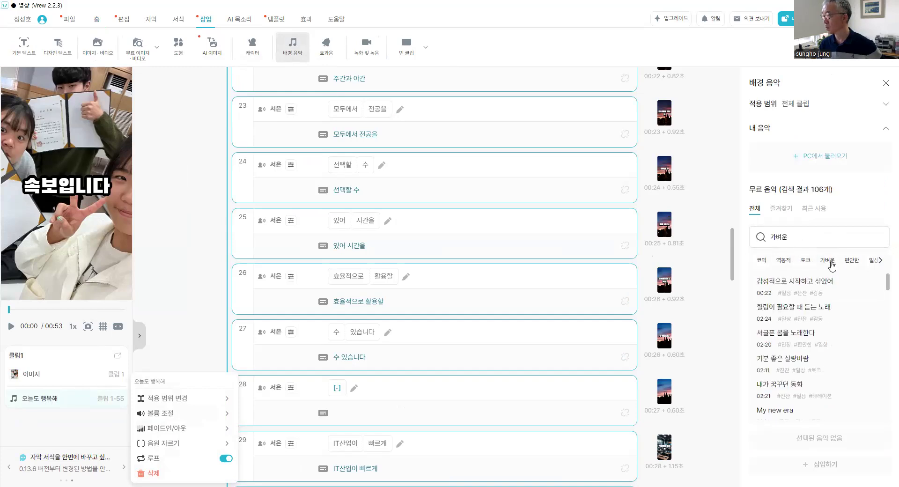
pyautogui.click(792, 264)
pyautogui.click(761, 262)
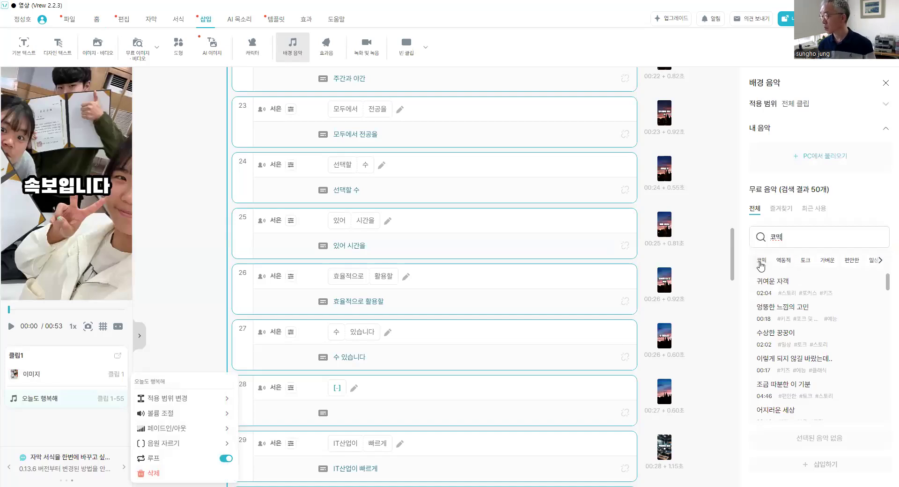
# Step: Preview the 코믹 tracks 귀여운 자객, 엉뚱한 느낌의 고민, 수상한 꿍꿍이 and 이렇게 되지 않길 바랐는데
pyautogui.moveTo(778, 283)
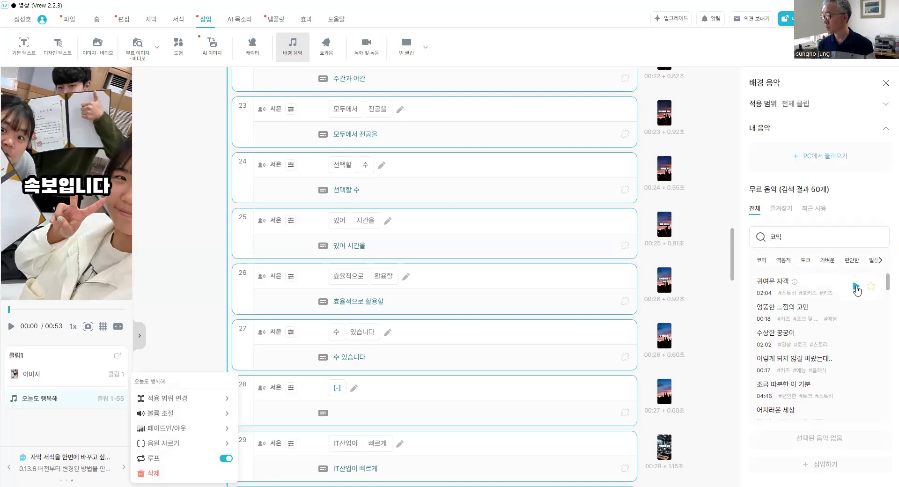
pyautogui.click(855, 286)
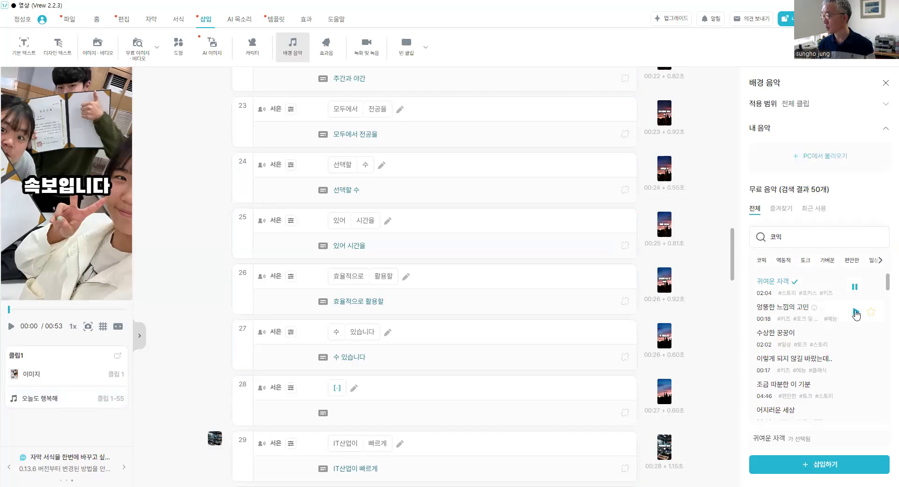
pyautogui.click(855, 313)
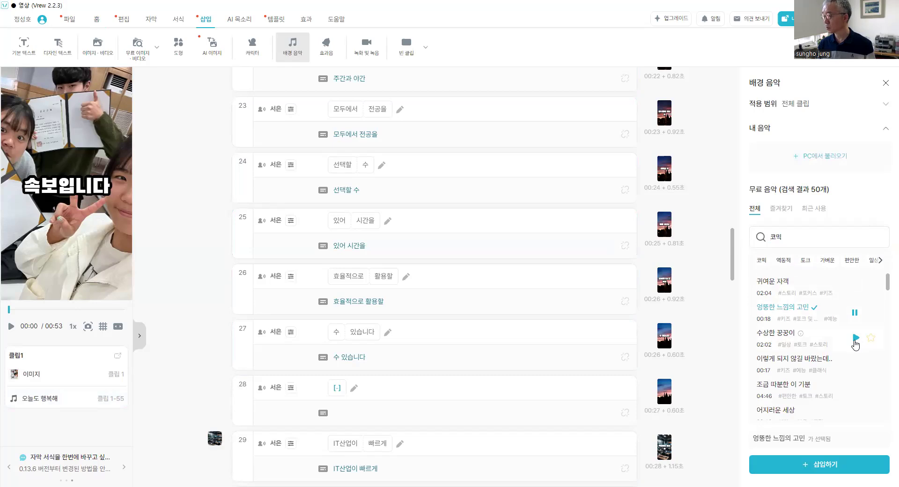
pyautogui.click(855, 337)
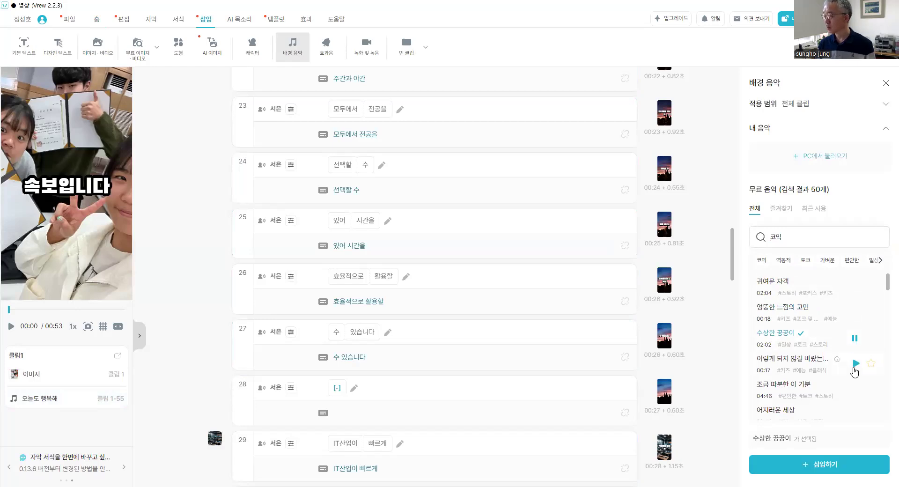
pyautogui.click(855, 364)
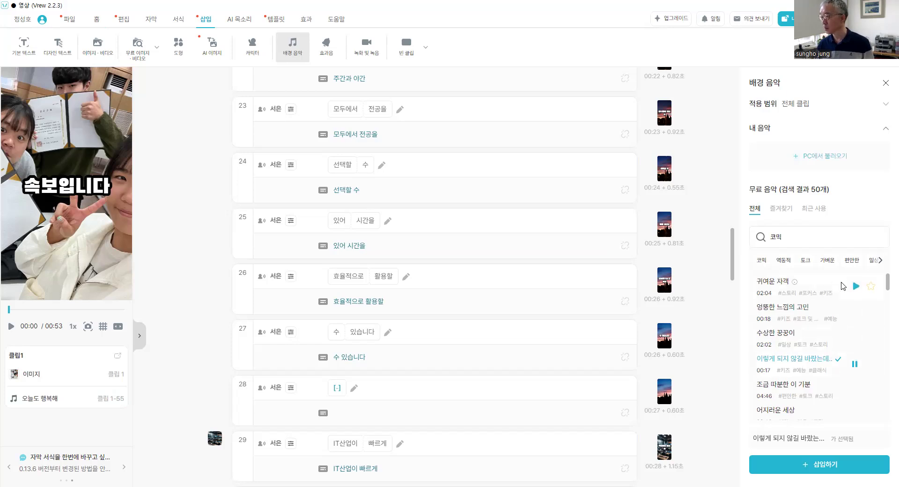
# Step: Listen to 귀여운 자객 again and insert it as background music across all clips
pyautogui.click(856, 286)
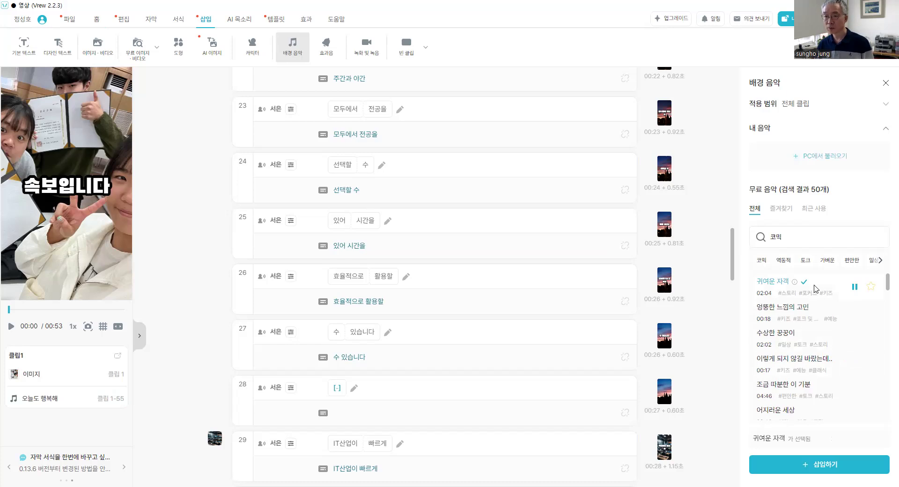
pyautogui.click(855, 289)
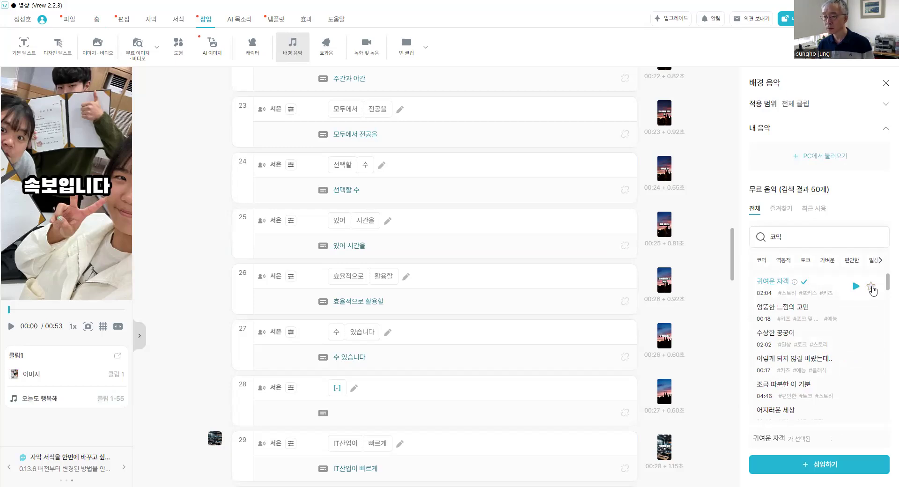
pyautogui.click(870, 286)
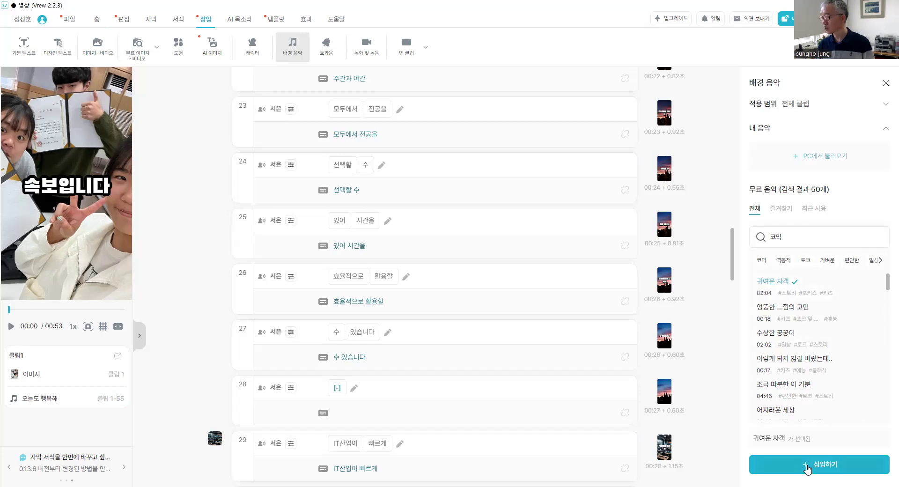
pyautogui.click(806, 468)
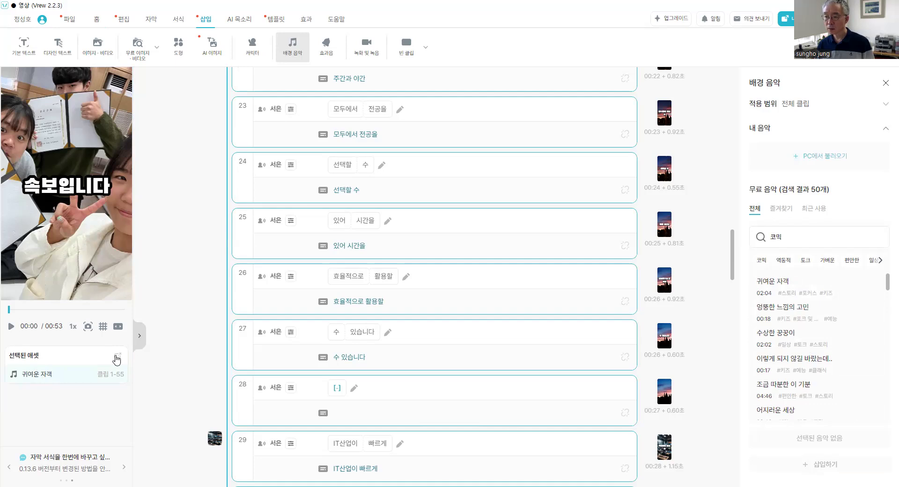
# Step: Delete the old background music 오늘도 행복해 so that only 귀여운 자객 plays
pyautogui.click(117, 356)
pyautogui.moveTo(154, 359); pyautogui.dragTo(66, 360)
pyautogui.click(64, 397)
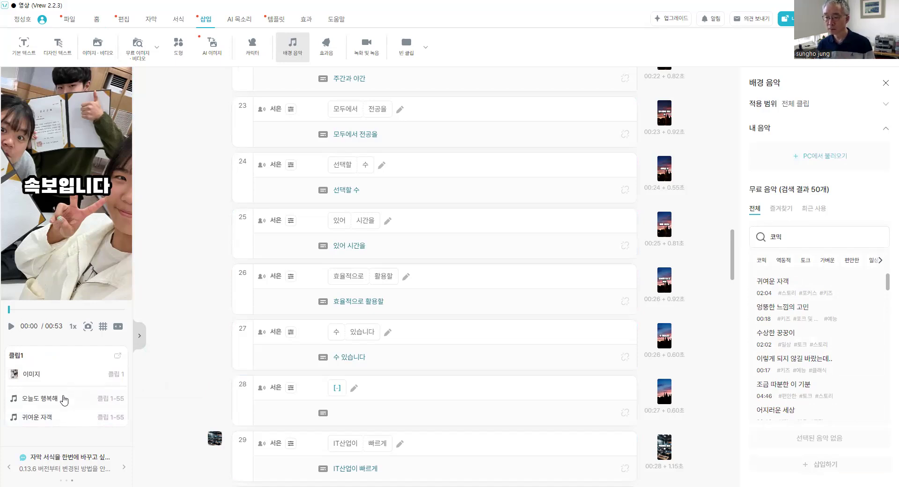
pyautogui.click(64, 400)
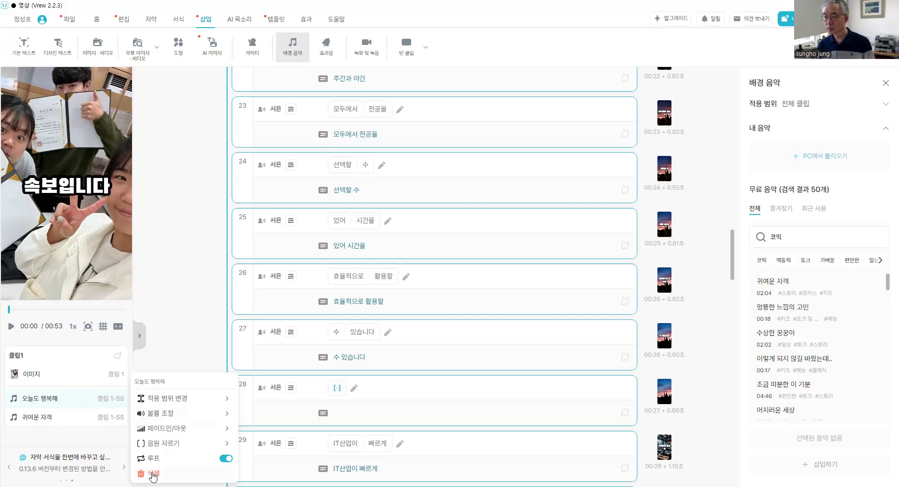
pyautogui.click(152, 474)
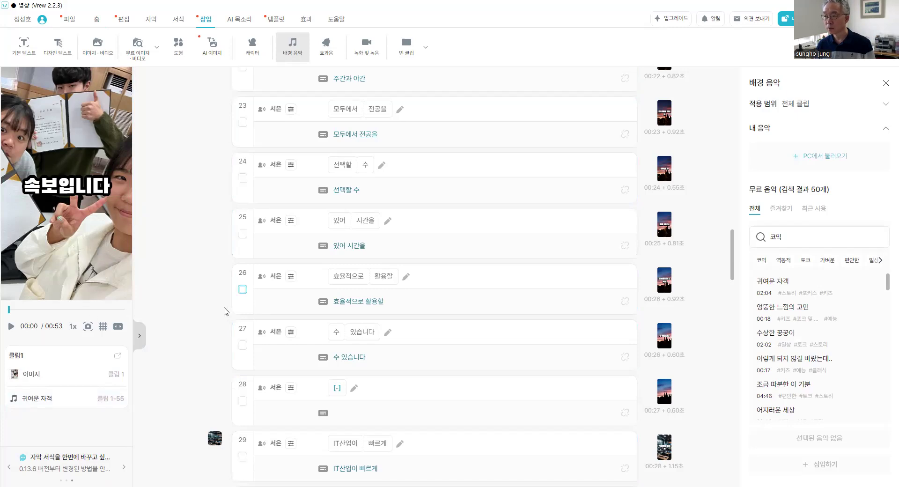
# Step: Play the video from clip 1 to the end to review it with the new background music
pyautogui.scroll(15, 234, 314)
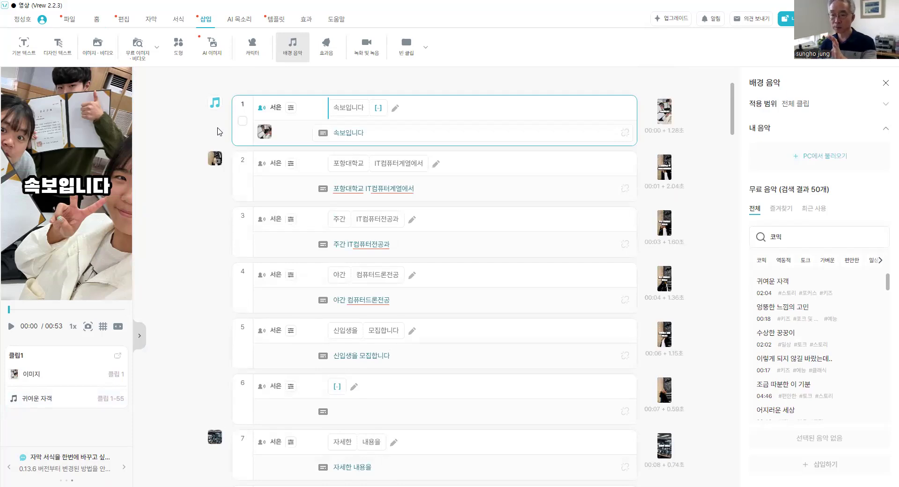
pyautogui.click(10, 328)
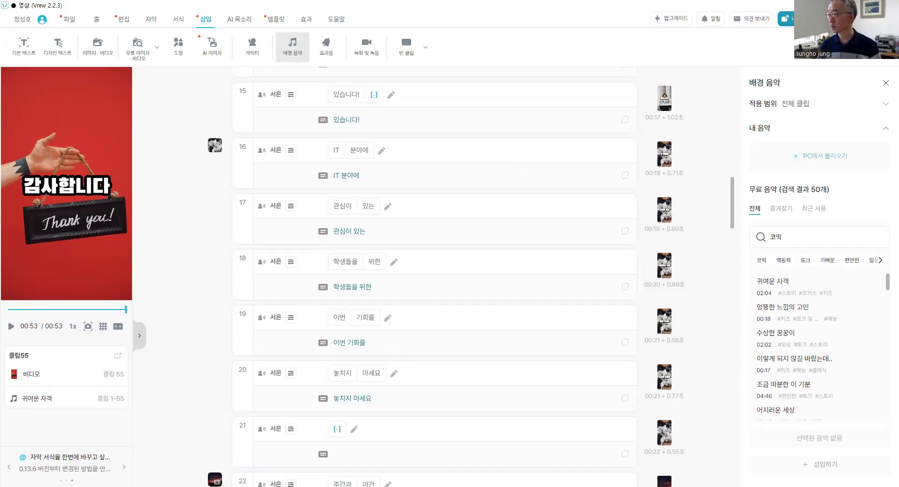
# Step: Start exporting all clips as an mp4 video, keeping the default export settings
pyautogui.click(785, 18)
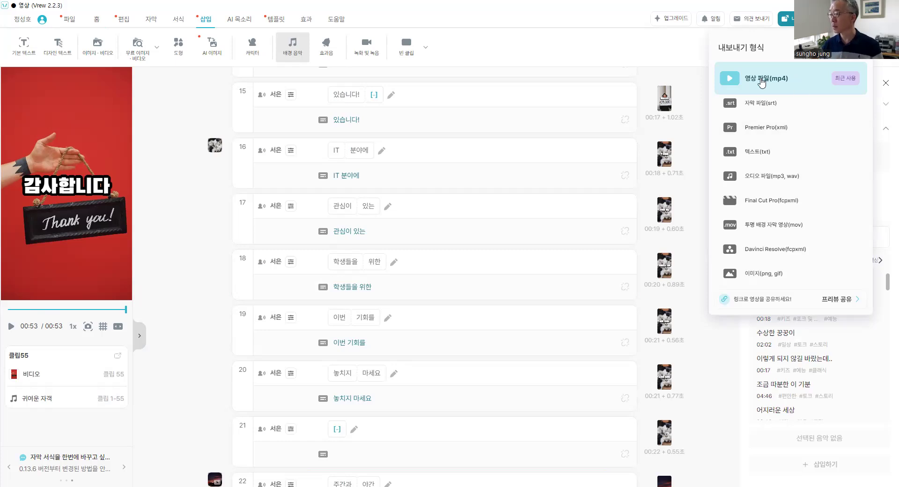
pyautogui.click(762, 81)
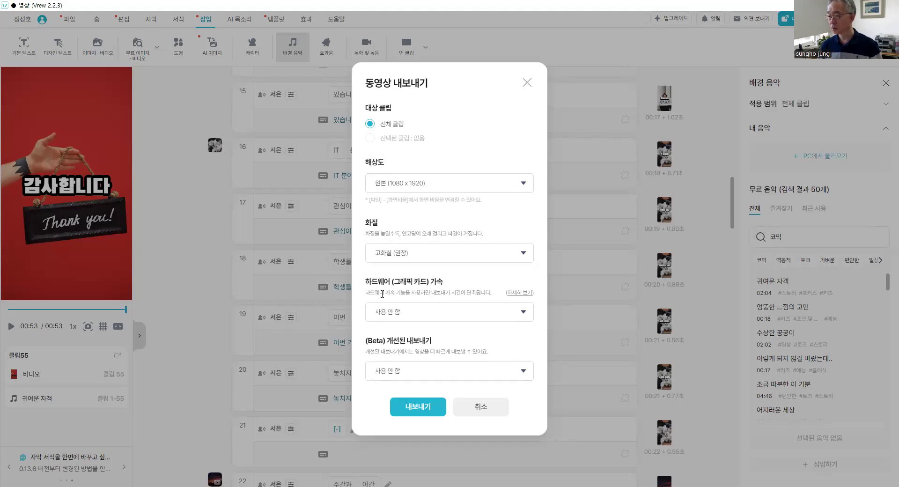
pyautogui.click(416, 408)
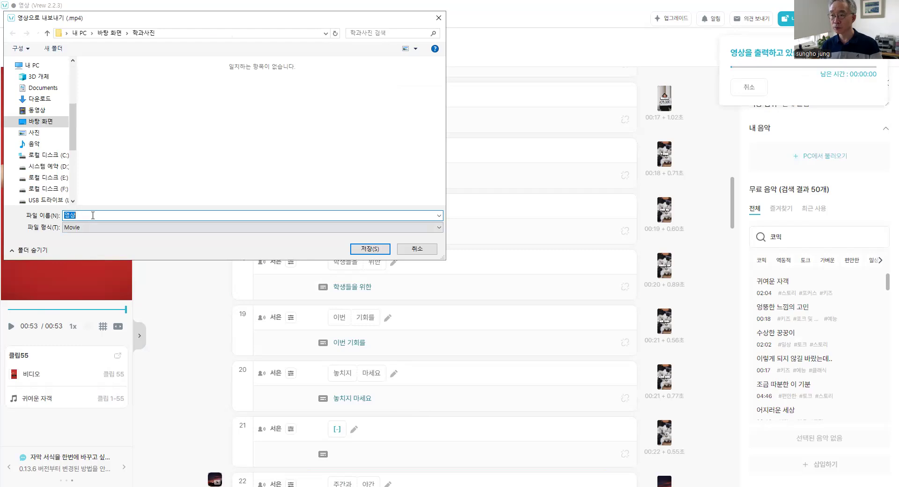
# Step: Save the exported video in the 학과사진 folder under the file name 포항대학교IT컴퓨터계열홍보뉴스
pyautogui.write('VREW')
pyautogui.press('BackSpace')
pyautogui.press('BackSpace')
pyautogui.press('BackSpace')
pyautogui.press('BackSpace')
pyautogui.write('브항대학')
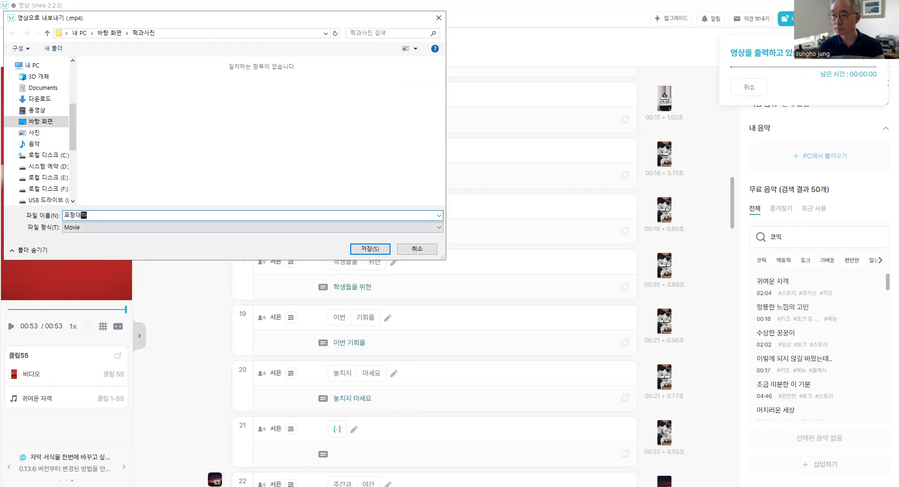
pyautogui.write('교IT커퓨터계')
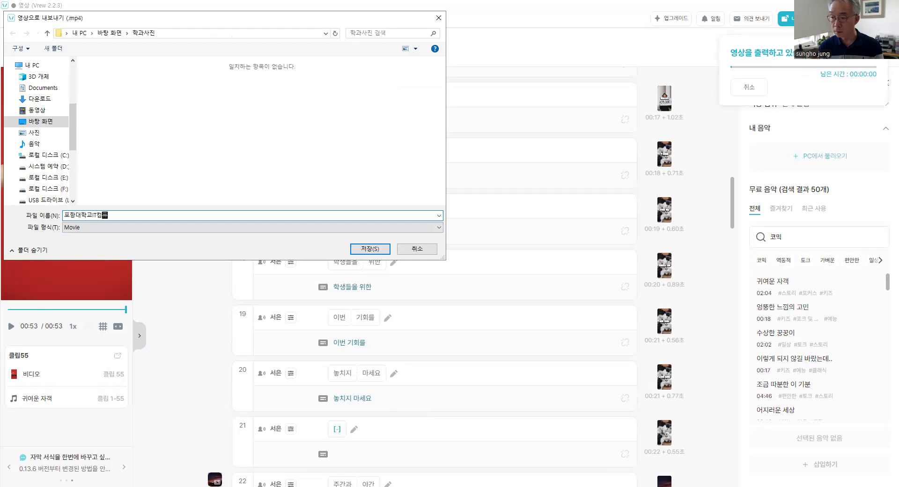
pyautogui.write('열')
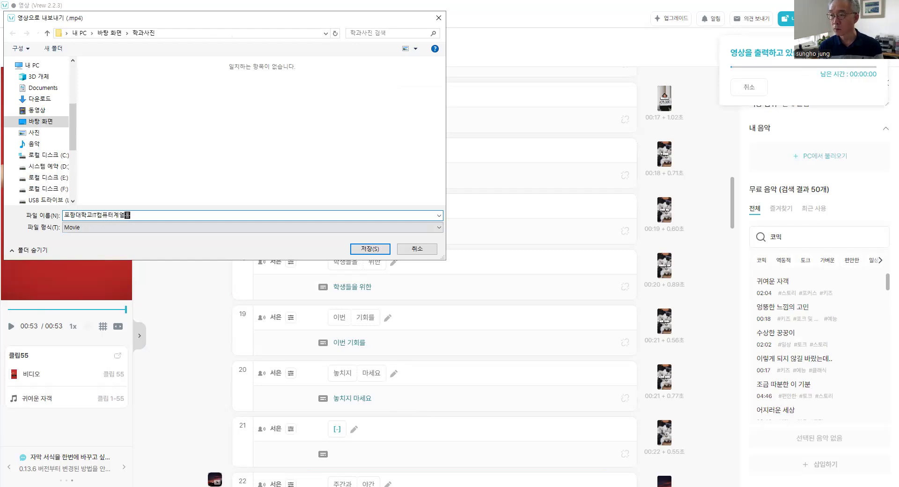
pyautogui.write('홍보뷰스')
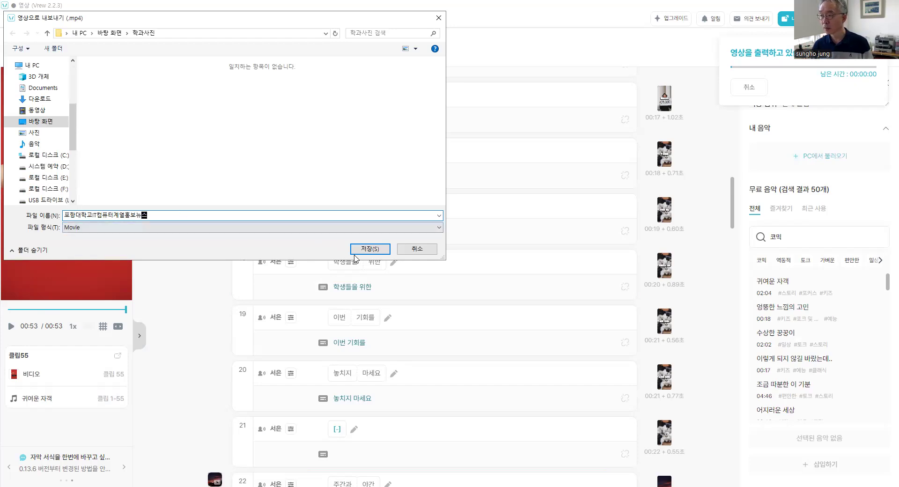
pyautogui.click(369, 250)
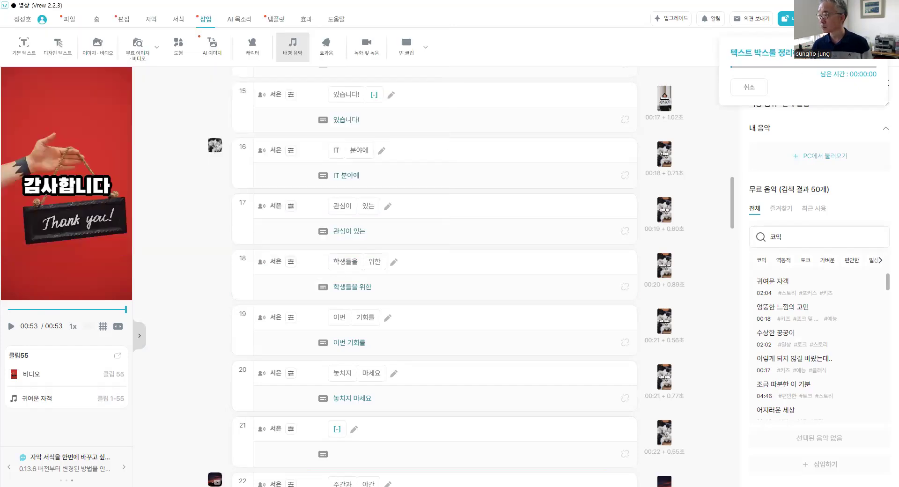
pyautogui.click(866, 5)
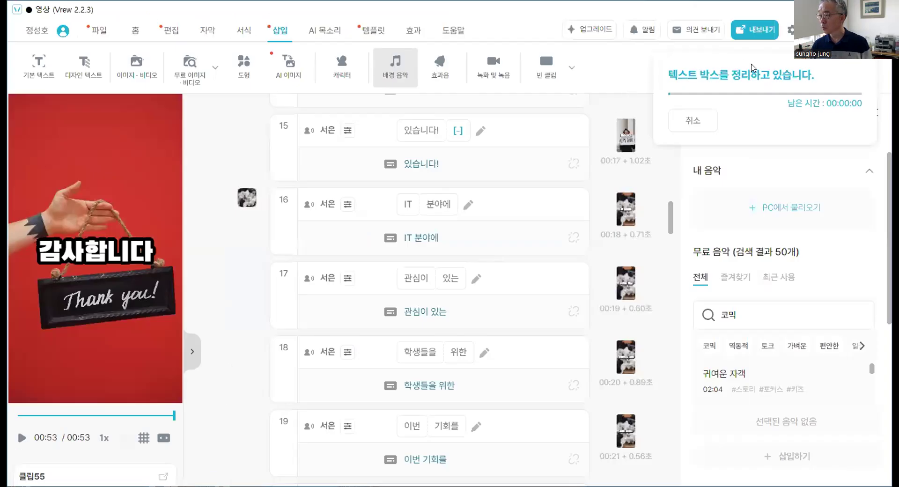
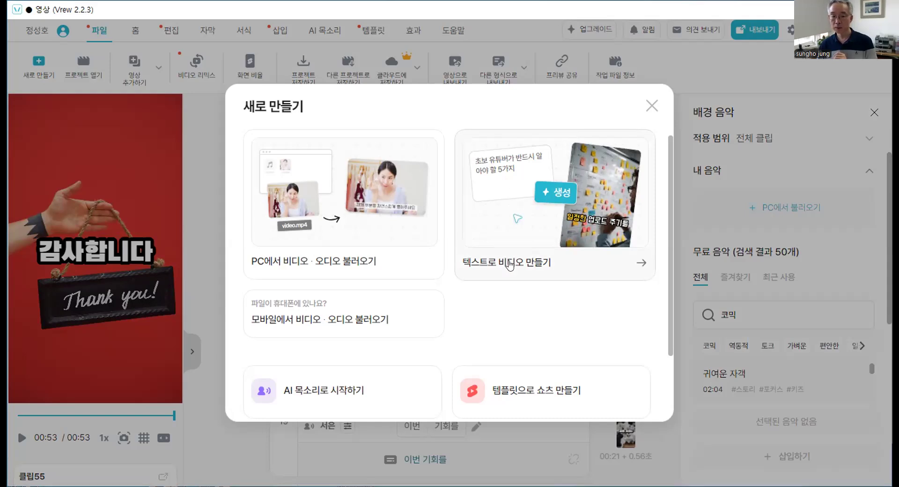
# Step: Start a new text-to-video project without saving the current one, using the 쇼츠 9:16 aspect ratio
pyautogui.click(510, 265)
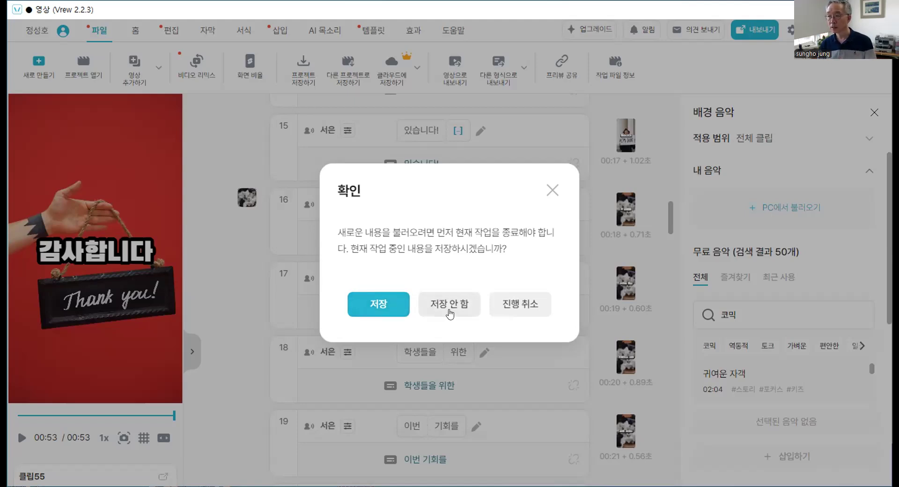
pyautogui.click(449, 304)
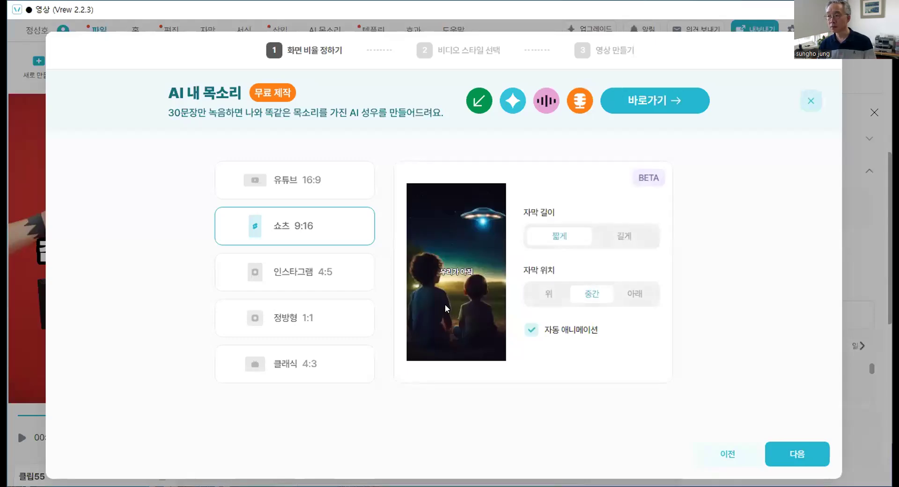
pyautogui.click(339, 184)
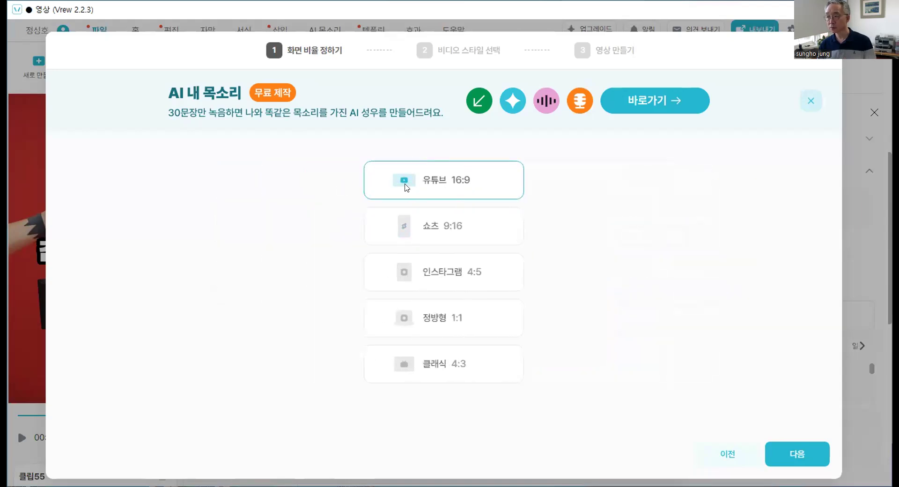
pyautogui.click(429, 232)
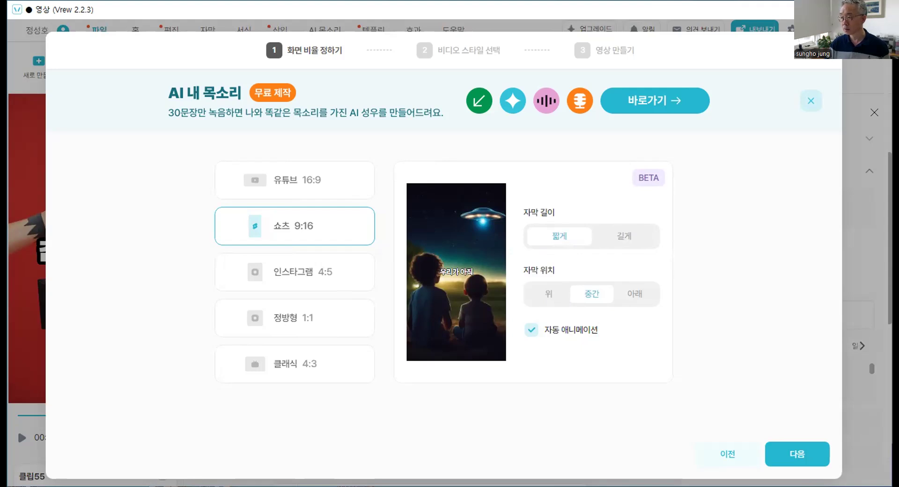
pyautogui.click(791, 456)
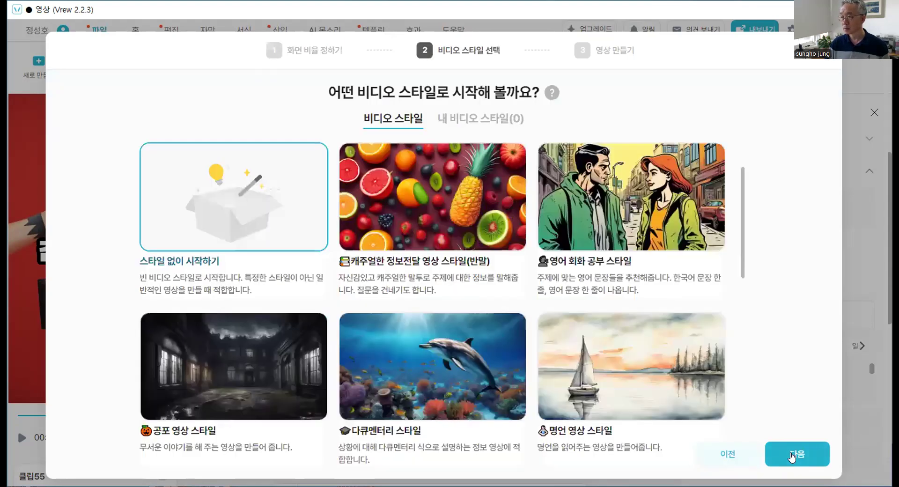
# Step: Look through the available video styles and choose MBTI 영상 스타일 for the new video
pyautogui.scroll(-3, 460, 288)
pyautogui.scroll(-3, 460, 288)
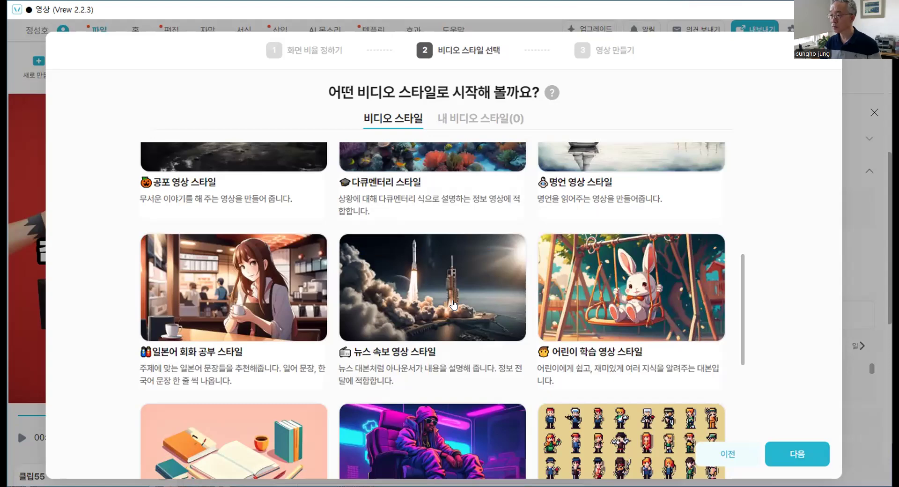
pyautogui.scroll(6, 419, 286)
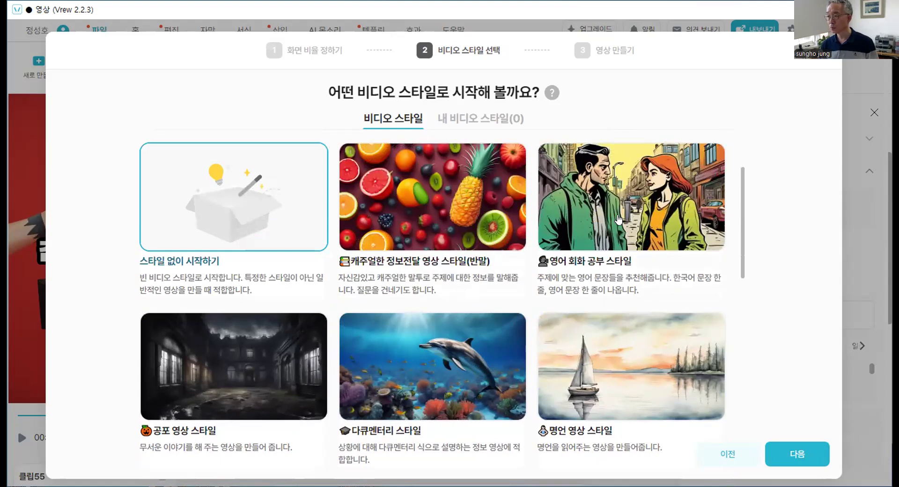
pyautogui.scroll(-4, 422, 278)
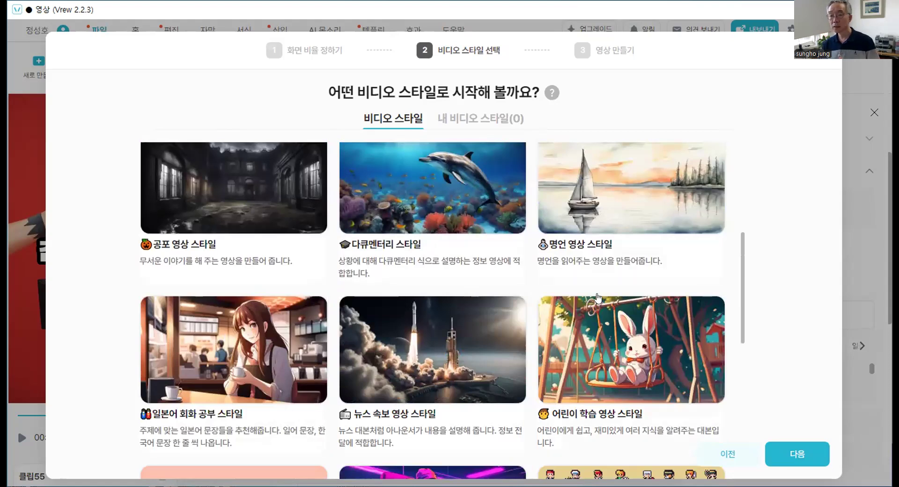
pyautogui.scroll(-3, 623, 359)
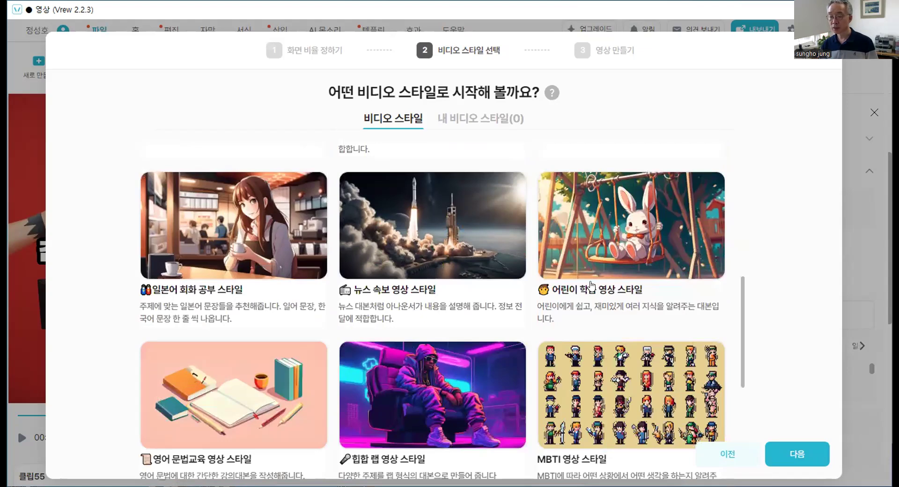
pyautogui.scroll(-3, 599, 304)
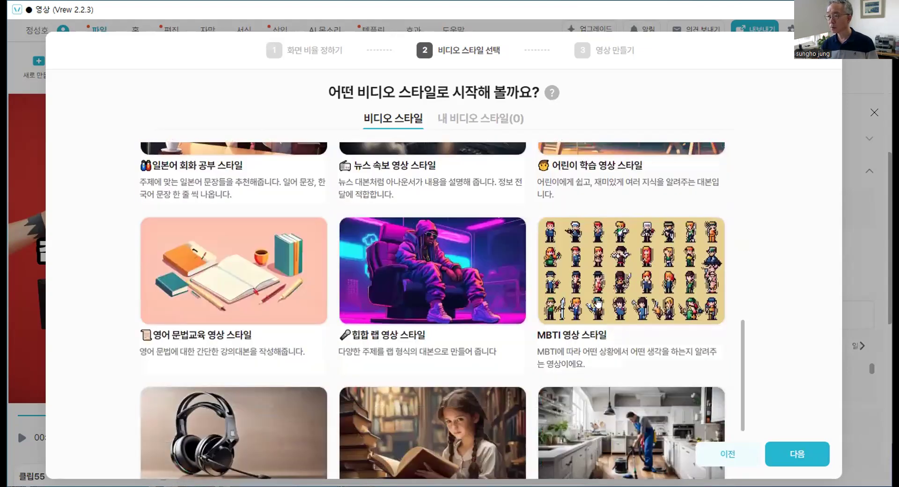
pyautogui.click(609, 280)
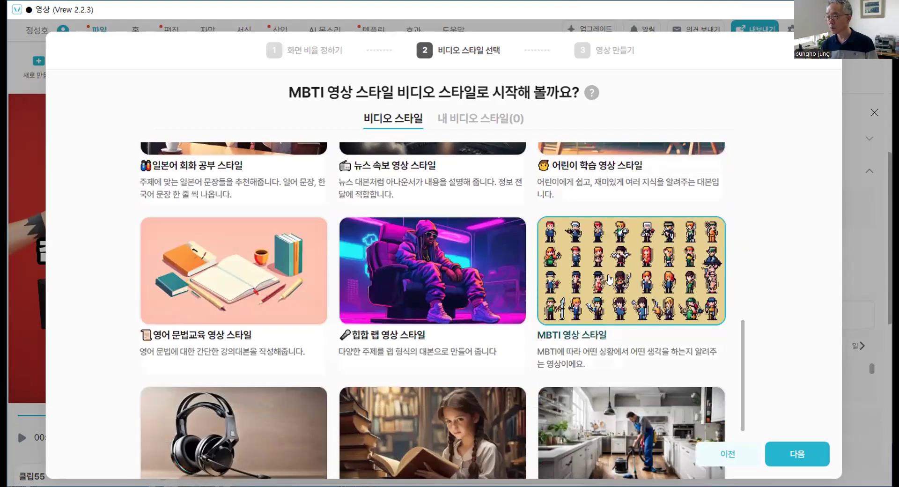
pyautogui.click(788, 454)
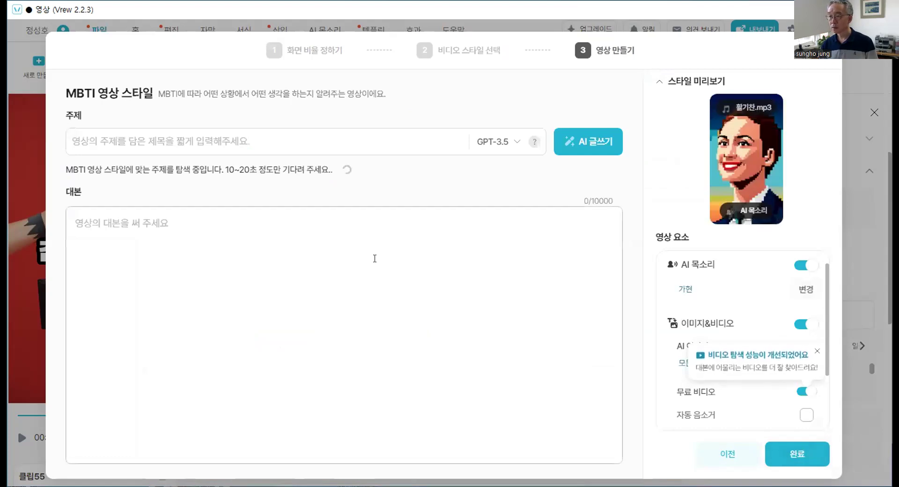
# Step: Enter 포항대학교 IT컴퓨터계열 as the video topic and have the AI write the script
pyautogui.click(132, 138)
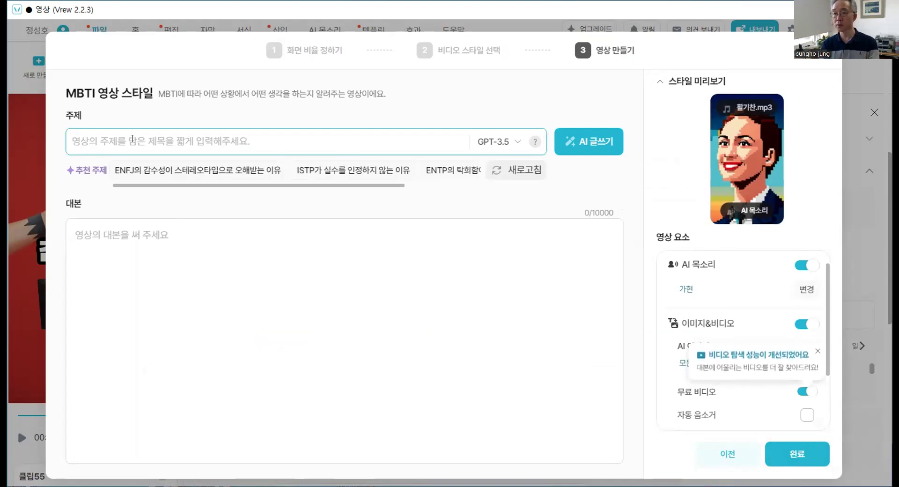
pyautogui.write('꾀')
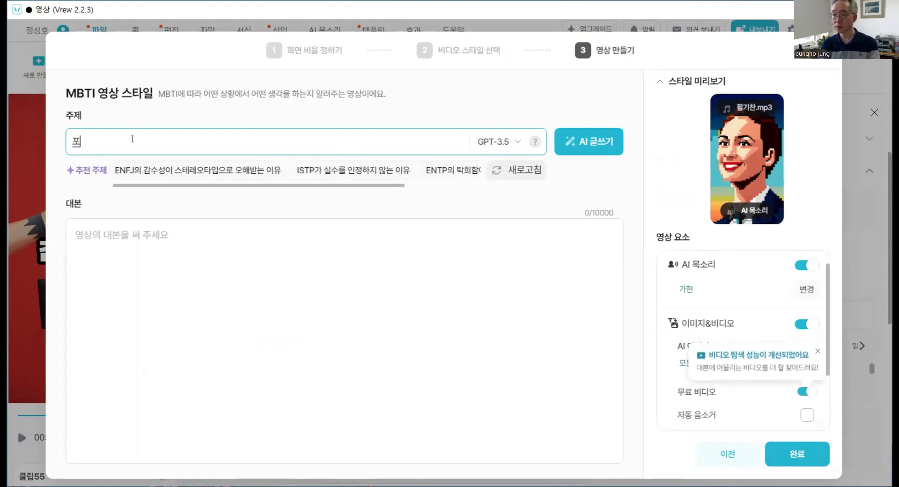
pyautogui.write('항대학교 ')
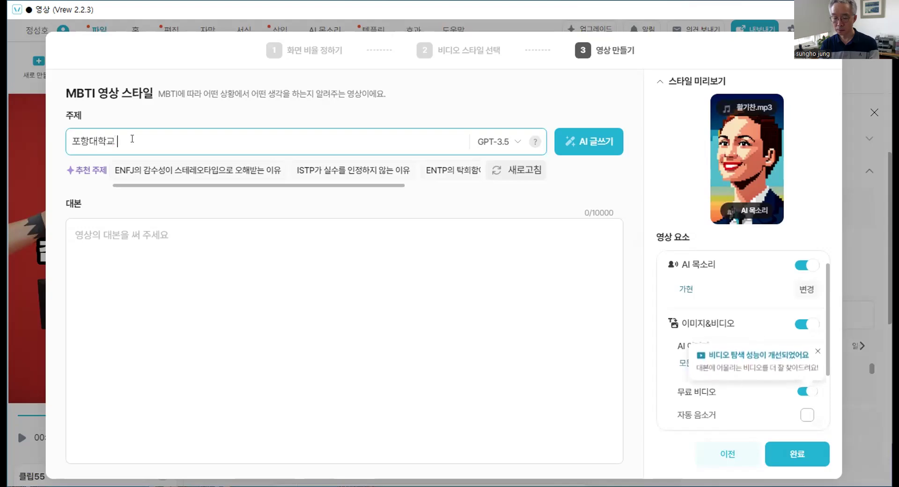
pyautogui.write('IC')
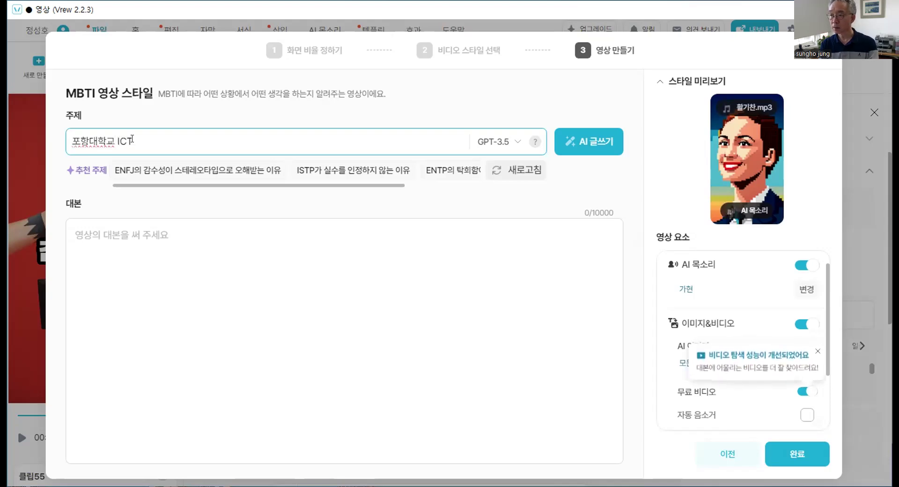
pyautogui.press('BackSpace')
pyautogui.write('시')
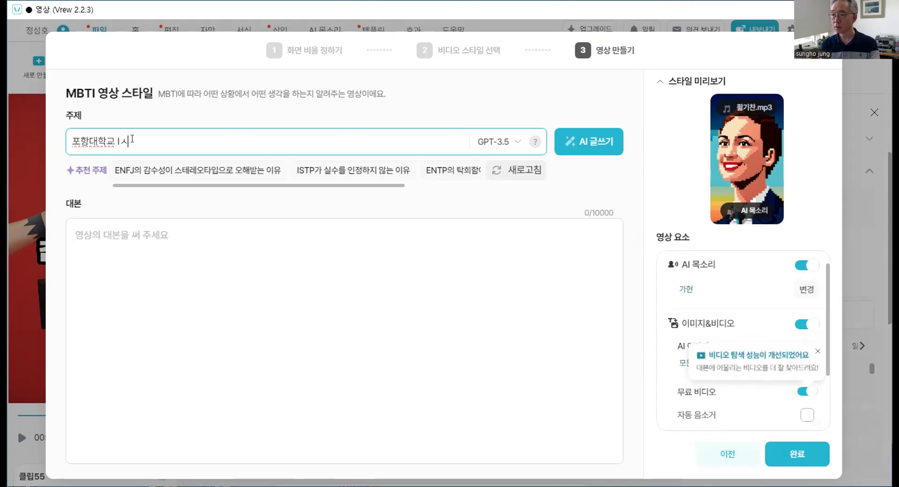
pyautogui.press('BackSpace')
pyautogui.press('BackSpace')
pyautogui.write('T')
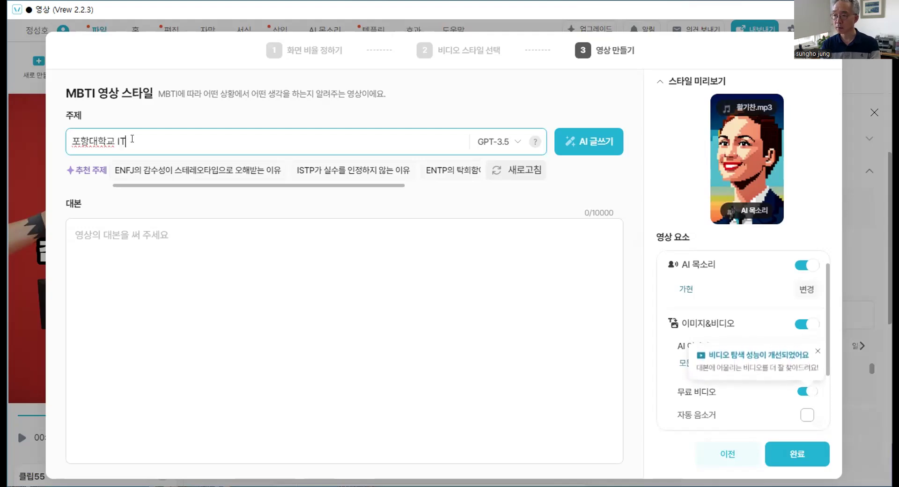
pyautogui.write('컴퓨ㅌㅓ계열')
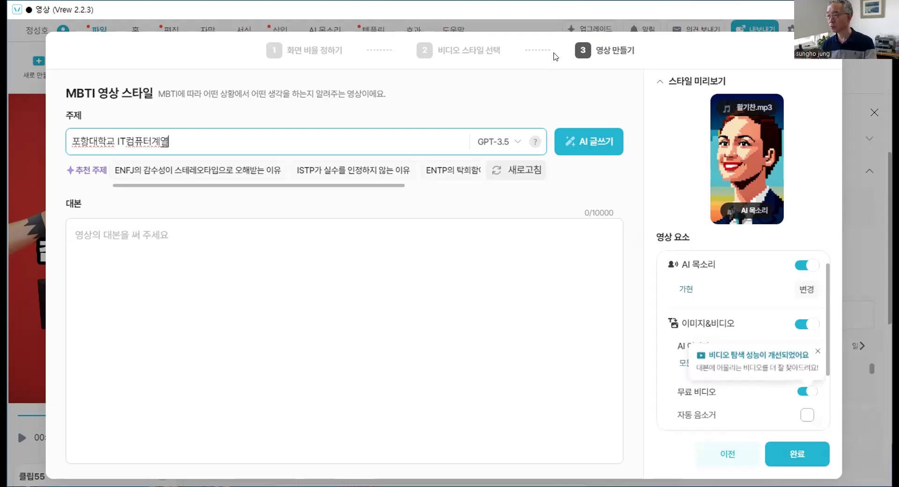
pyautogui.click(592, 148)
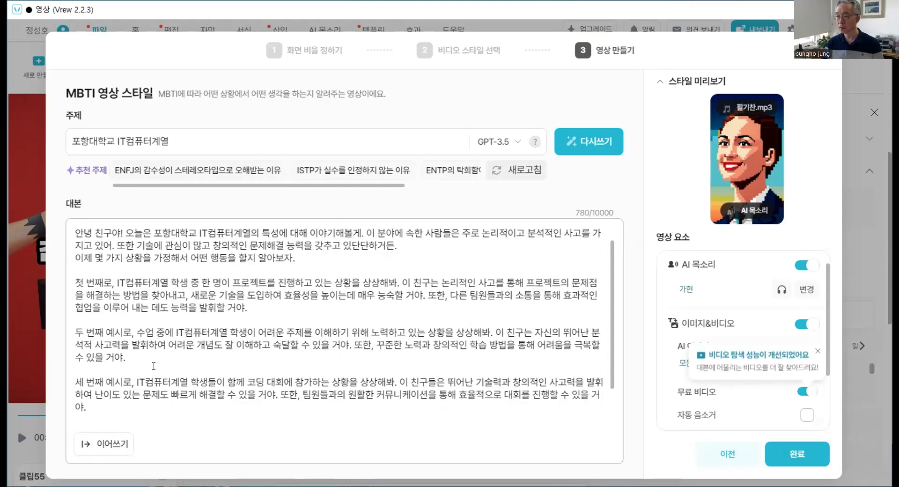
# Step: Add the line "넷.... 드론 수업도 하고있어" at the end of the script and generate the video from it
pyautogui.click(130, 414)
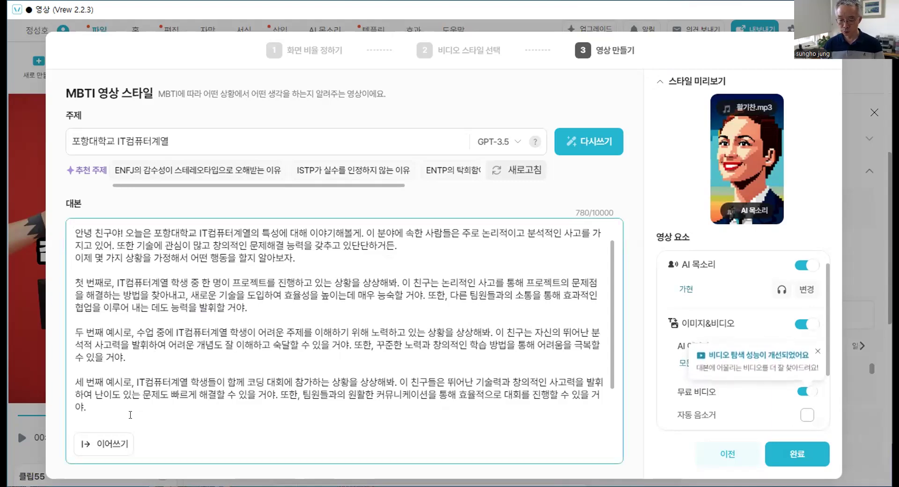
pyautogui.press('Return')
pyautogui.write('넷')
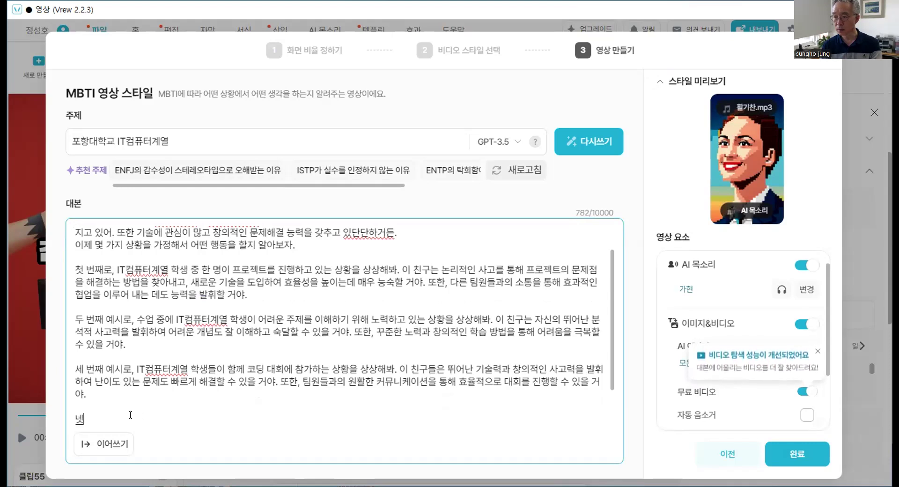
pyautogui.write('.... 드론 수업도 하곰')
pyautogui.write('있어')
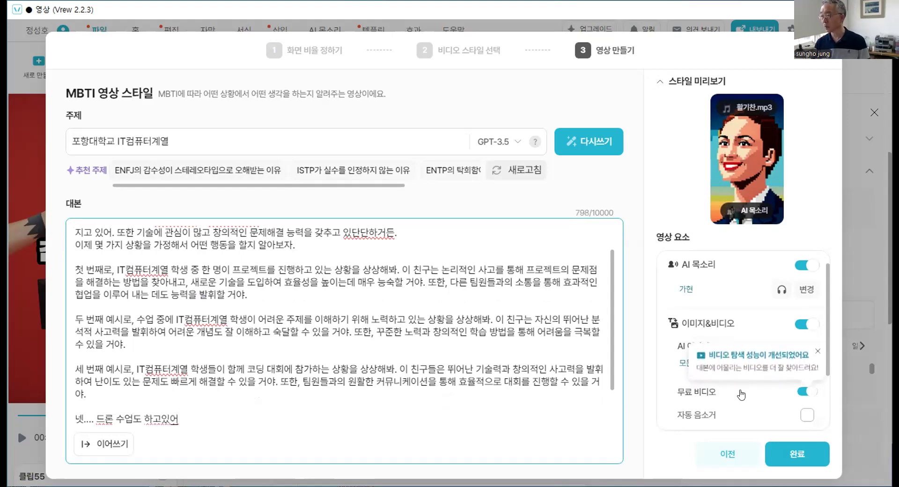
pyautogui.click(790, 458)
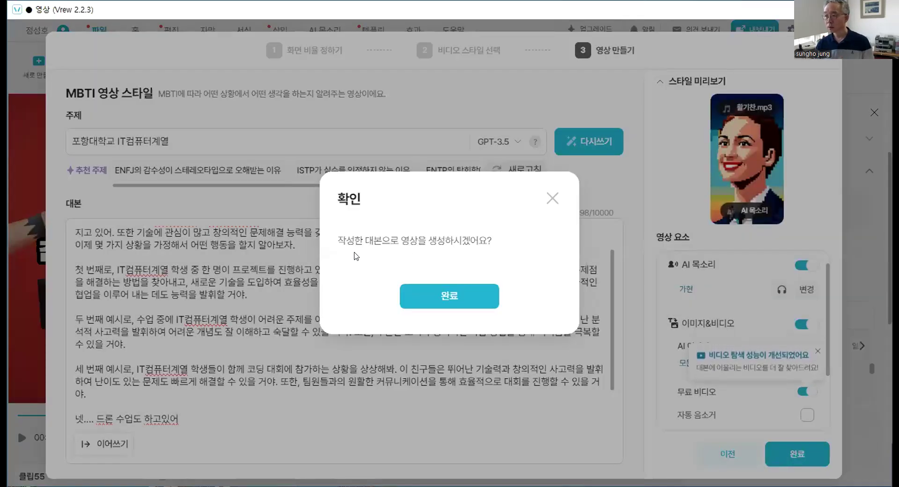
pyautogui.click(458, 303)
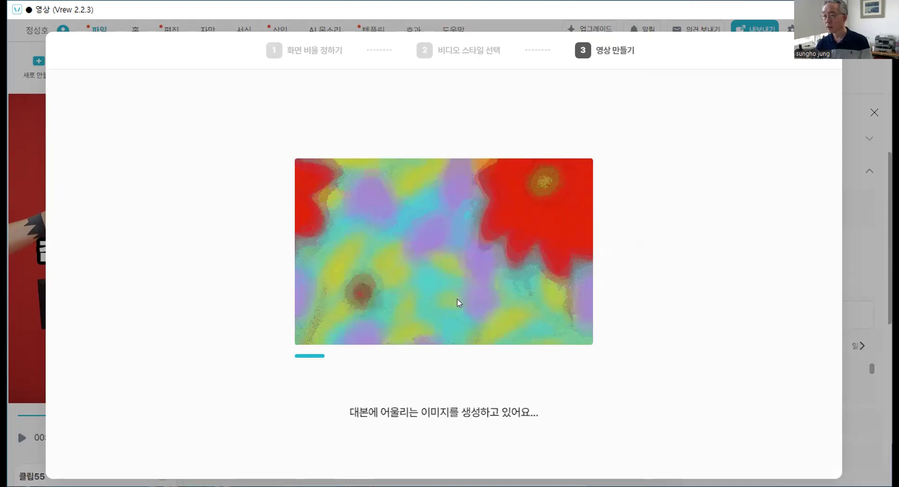